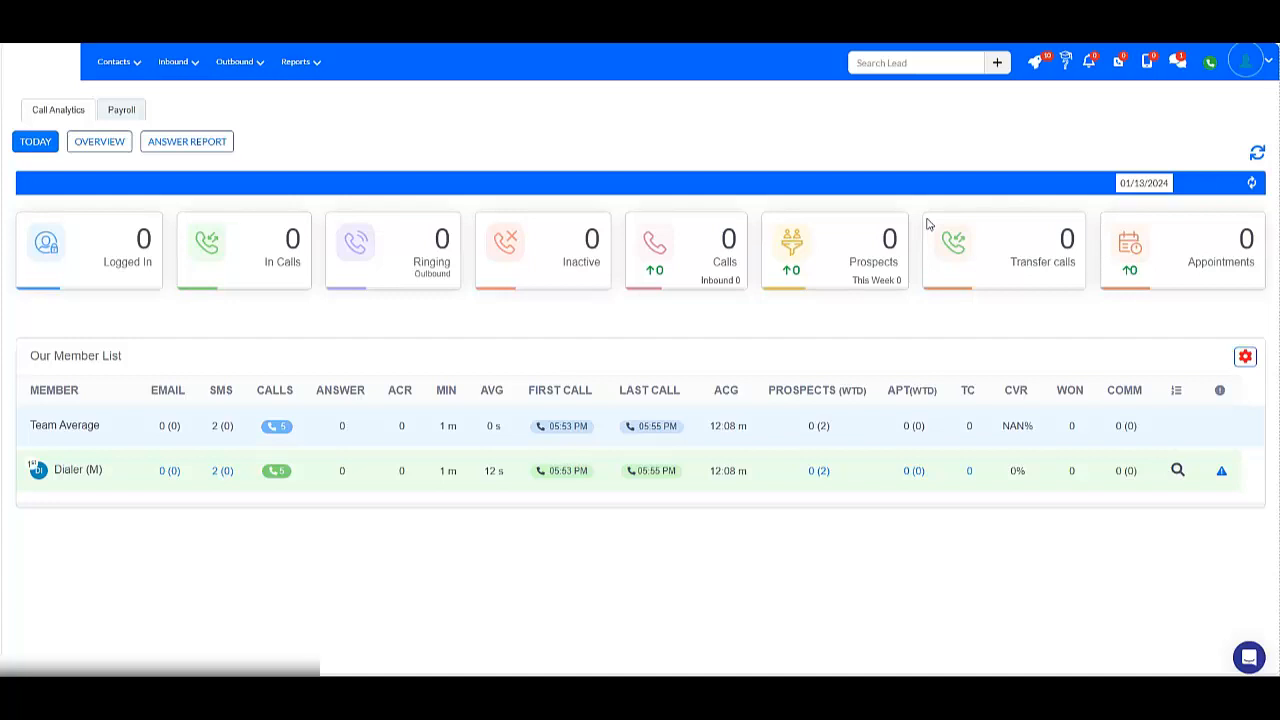
Open the account settings and browse the template categories, including script templates.
left_click(128, 61)
left_click(1245, 62)
left_click(1155, 141)
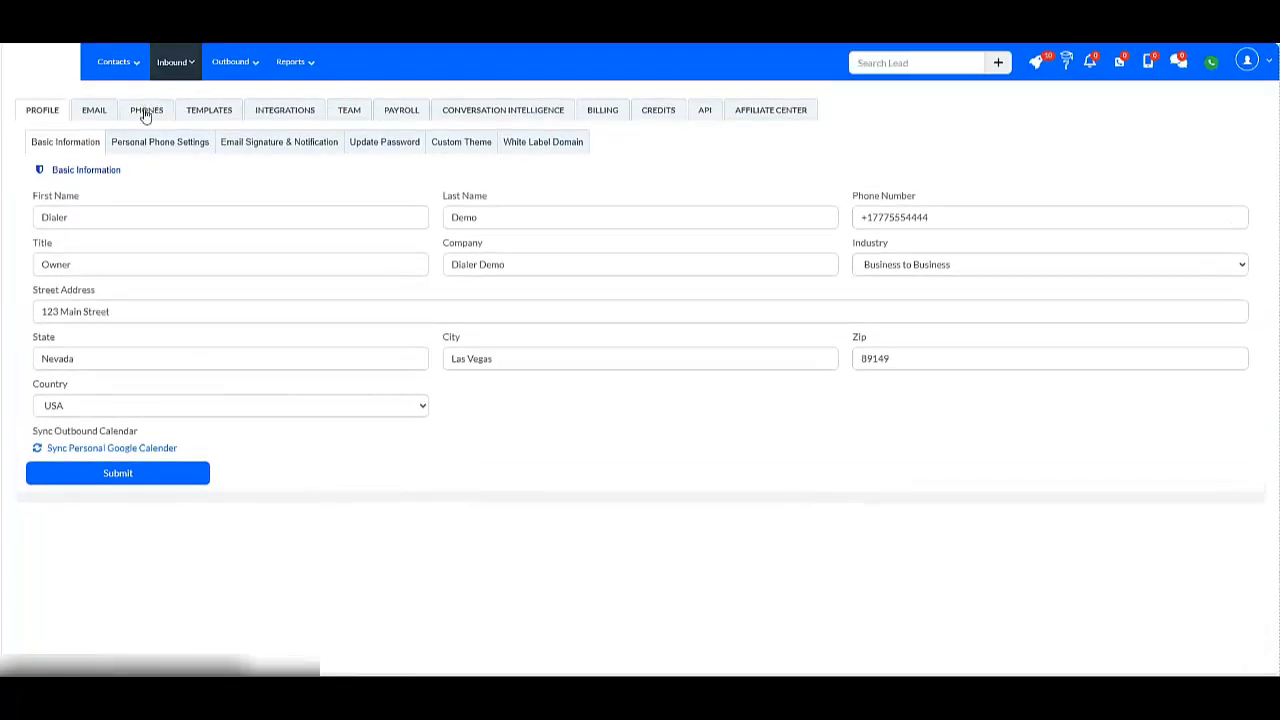
left_click(209, 110)
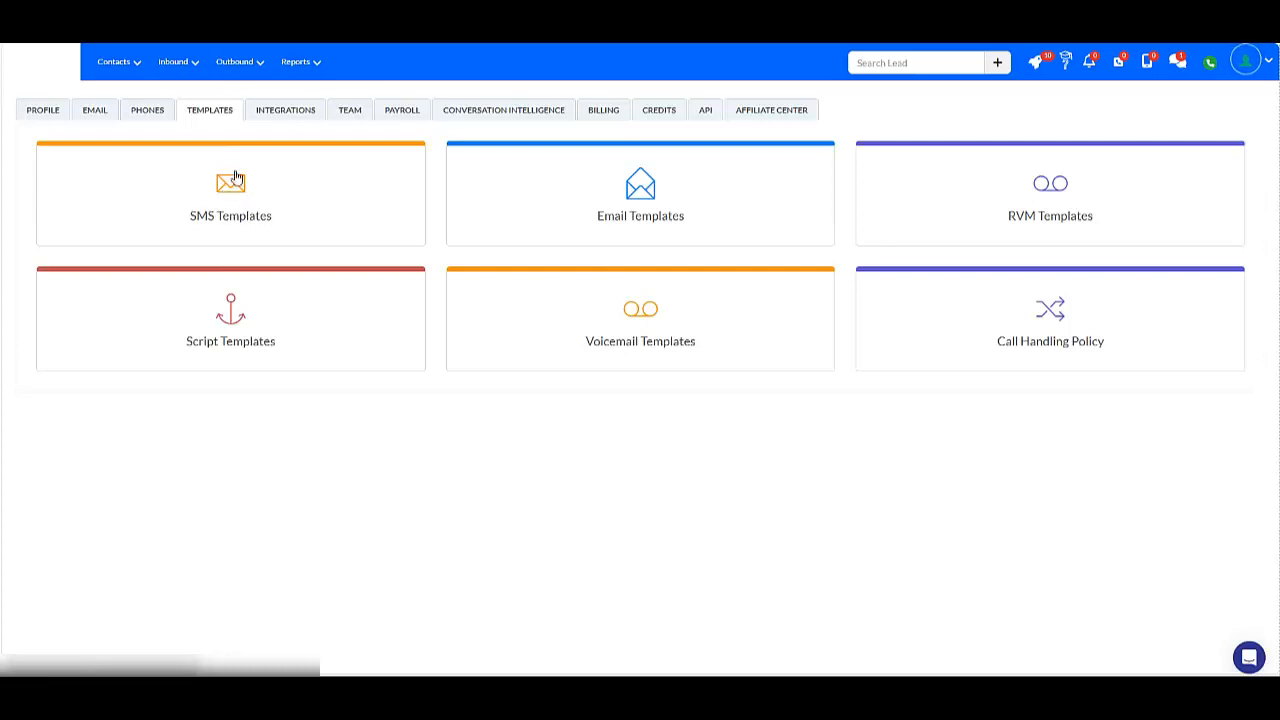
left_click(230, 333)
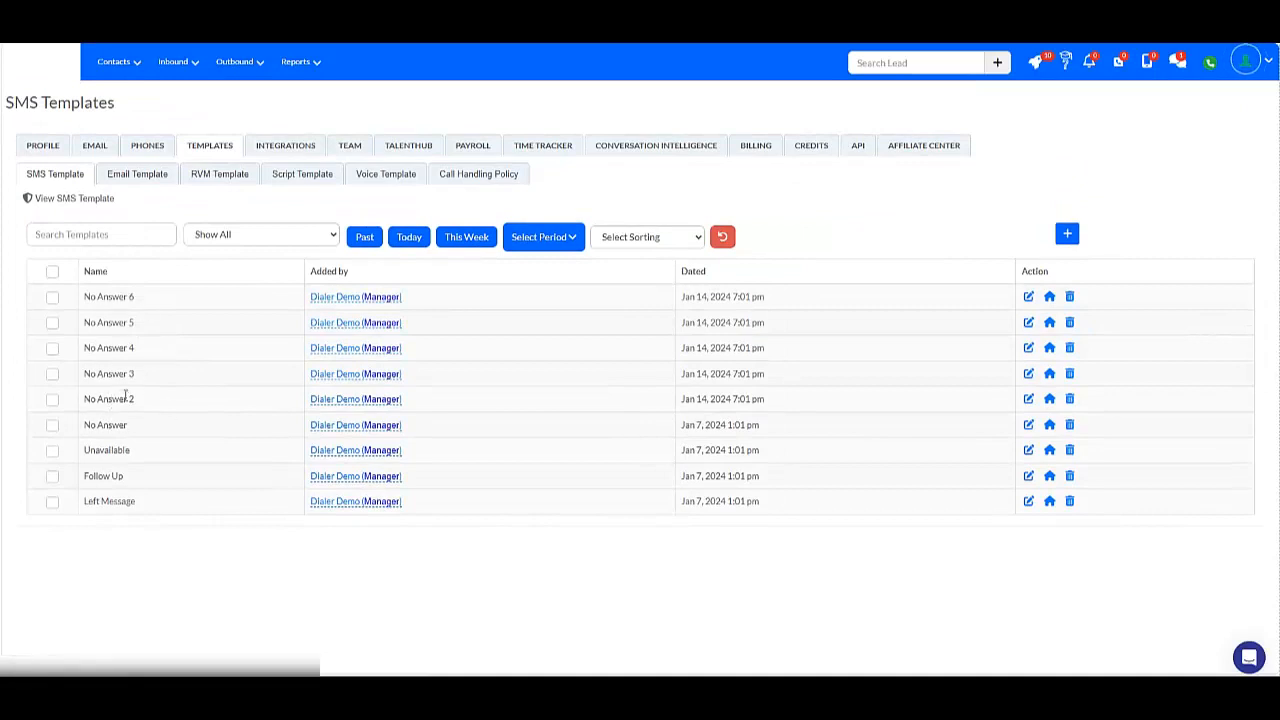
Open the Dialer Demo V2 campaign's workflows and design a new workflow triggered by 1 call attempt.
left_click(245, 64)
left_click(253, 93)
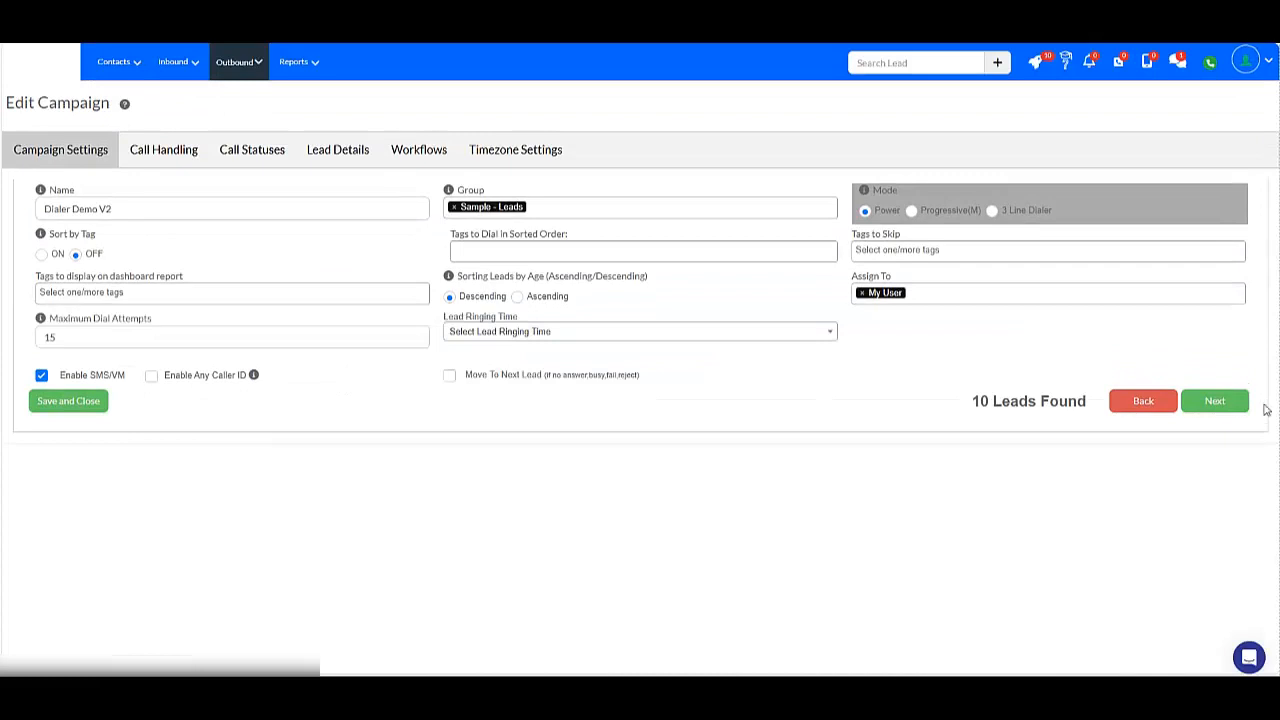
left_click(1215, 401)
left_click(1212, 425)
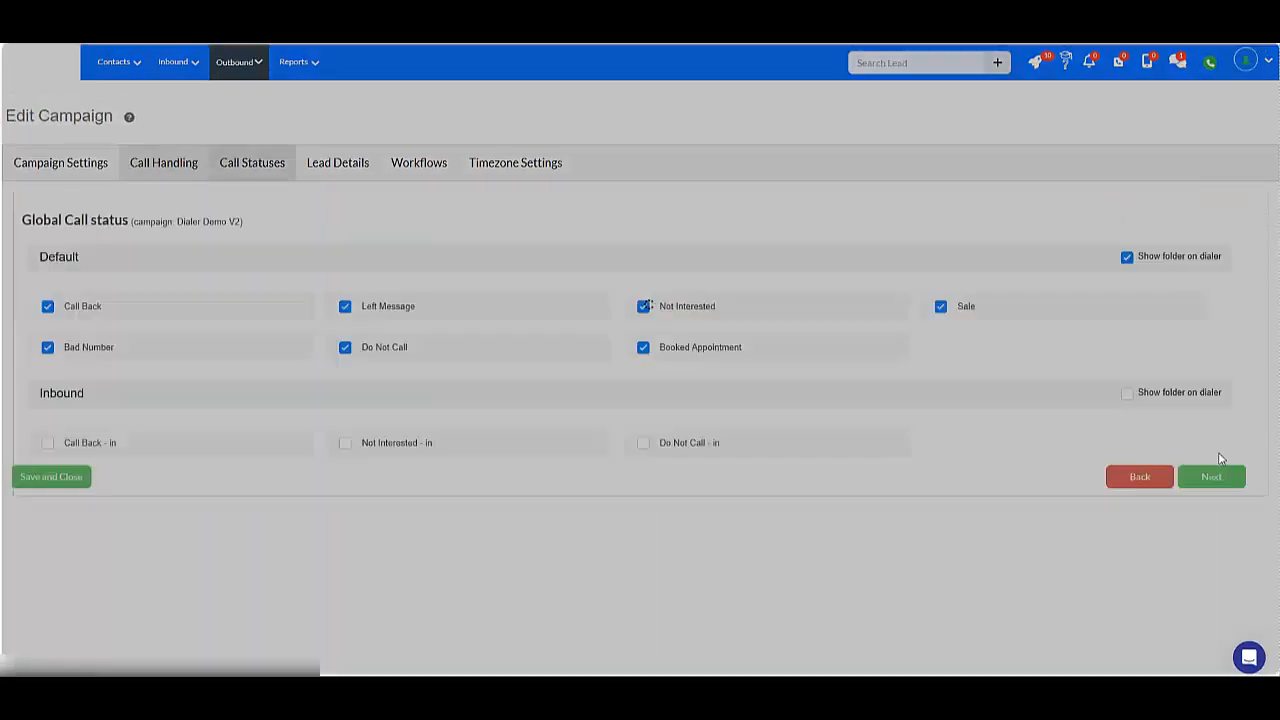
left_click(1211, 477)
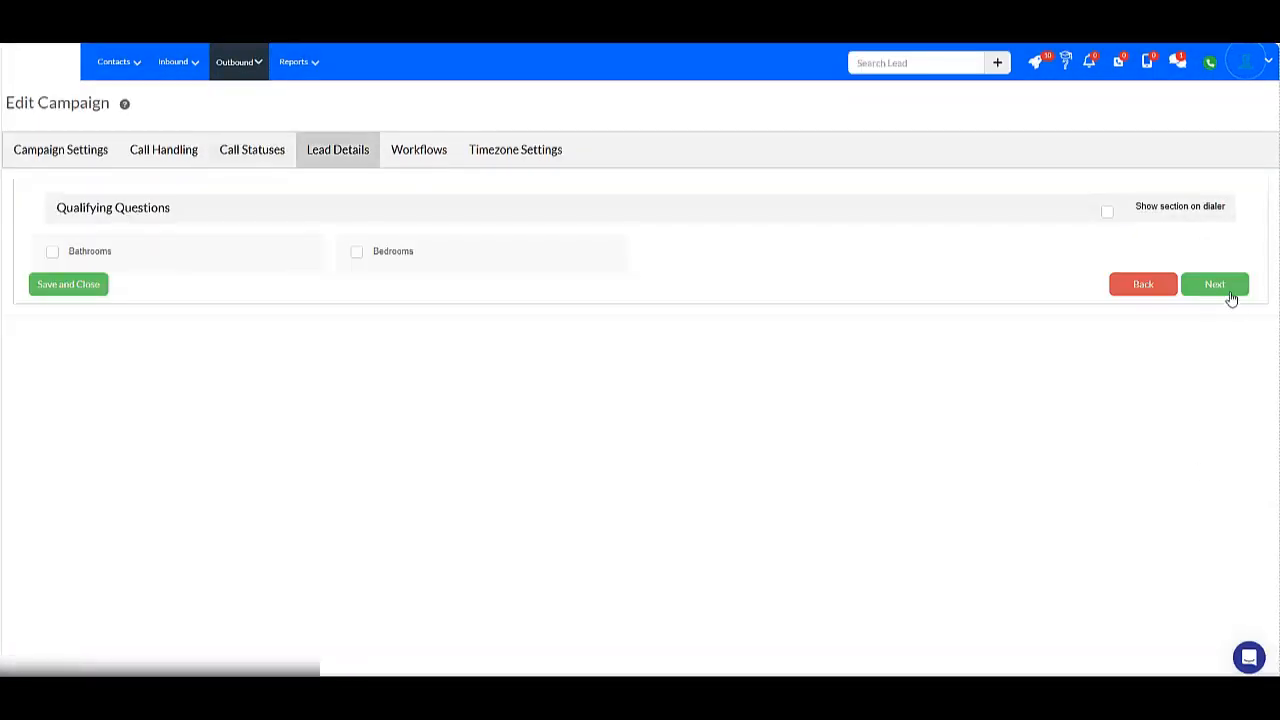
left_click(1214, 285)
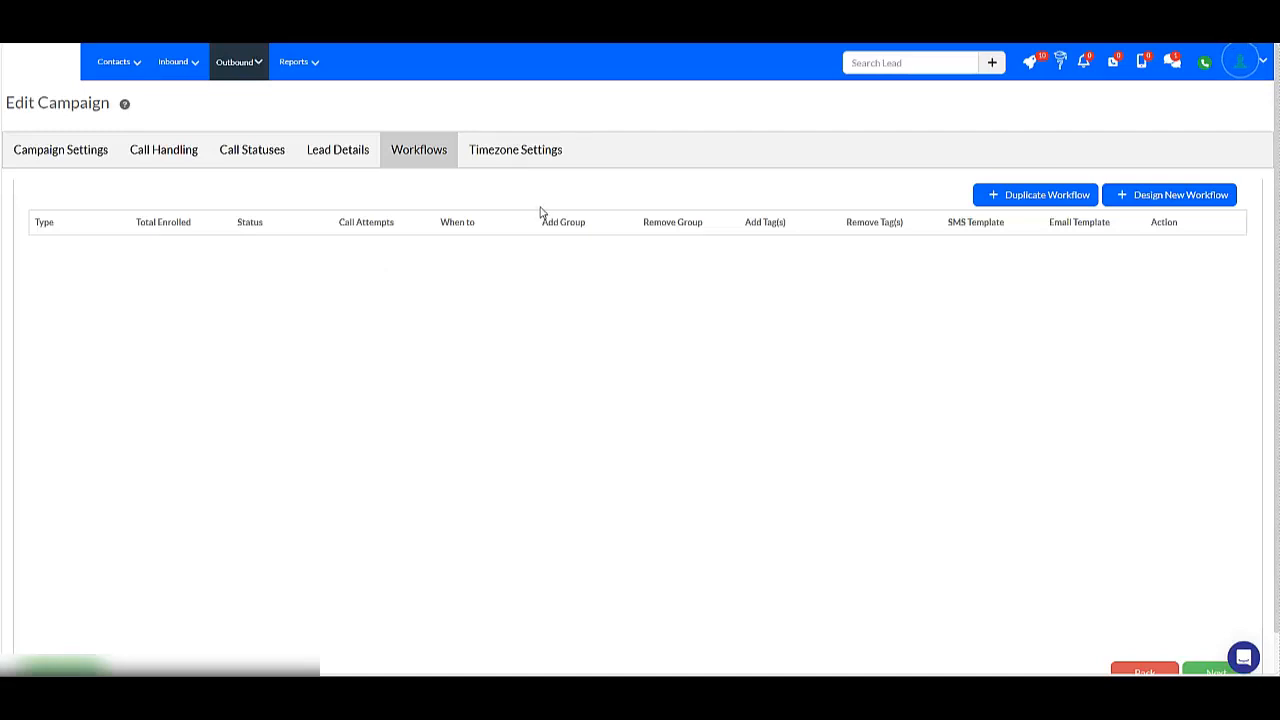
left_click(1194, 204)
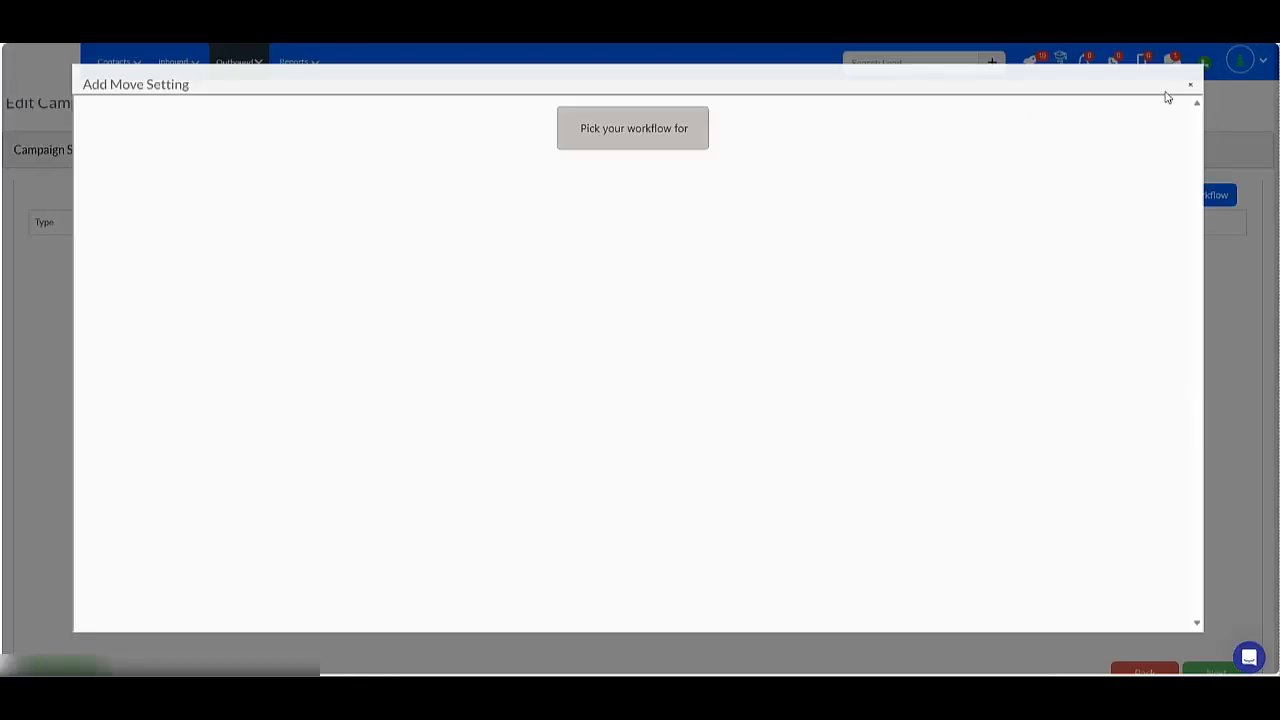
left_click(645, 138)
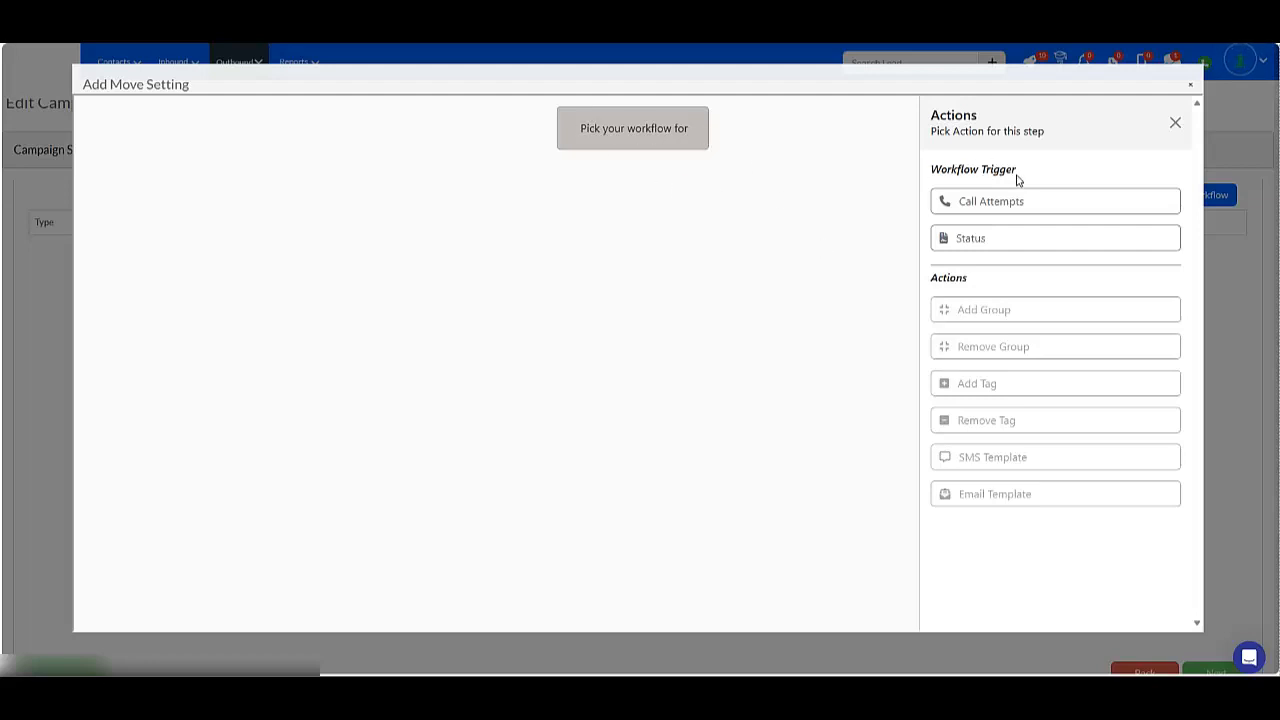
left_click(940, 200)
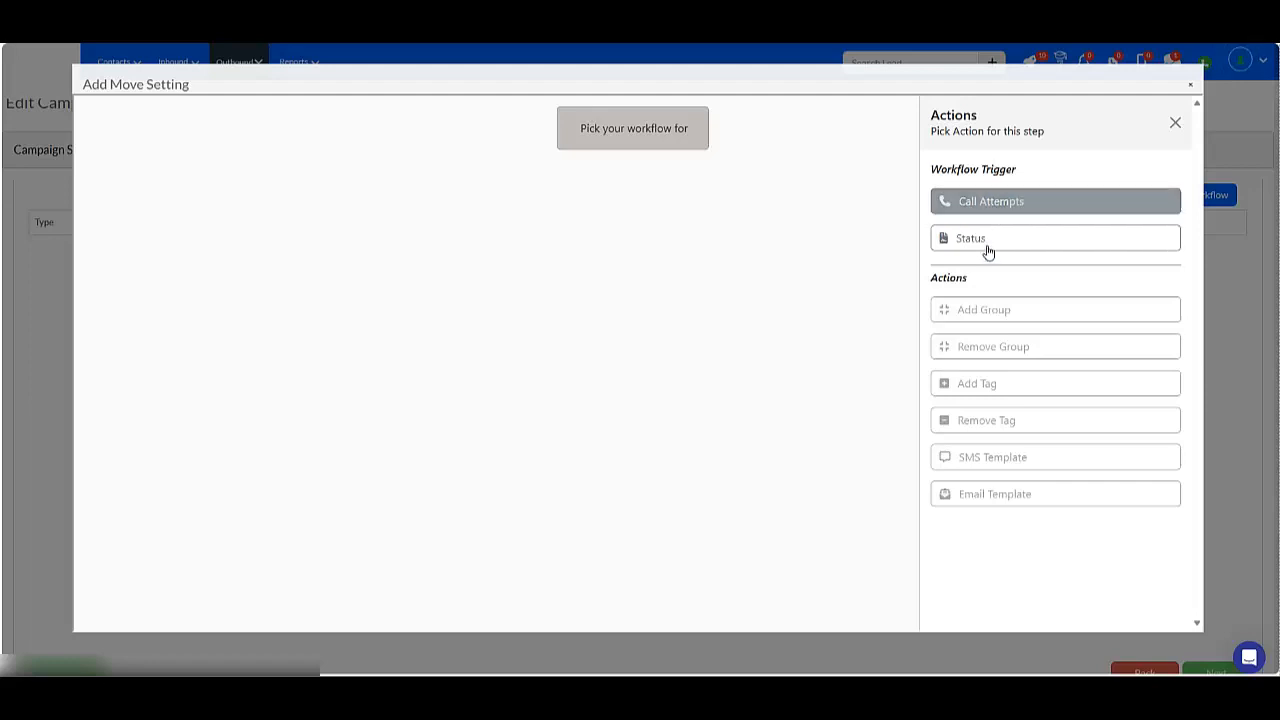
left_click(1008, 205)
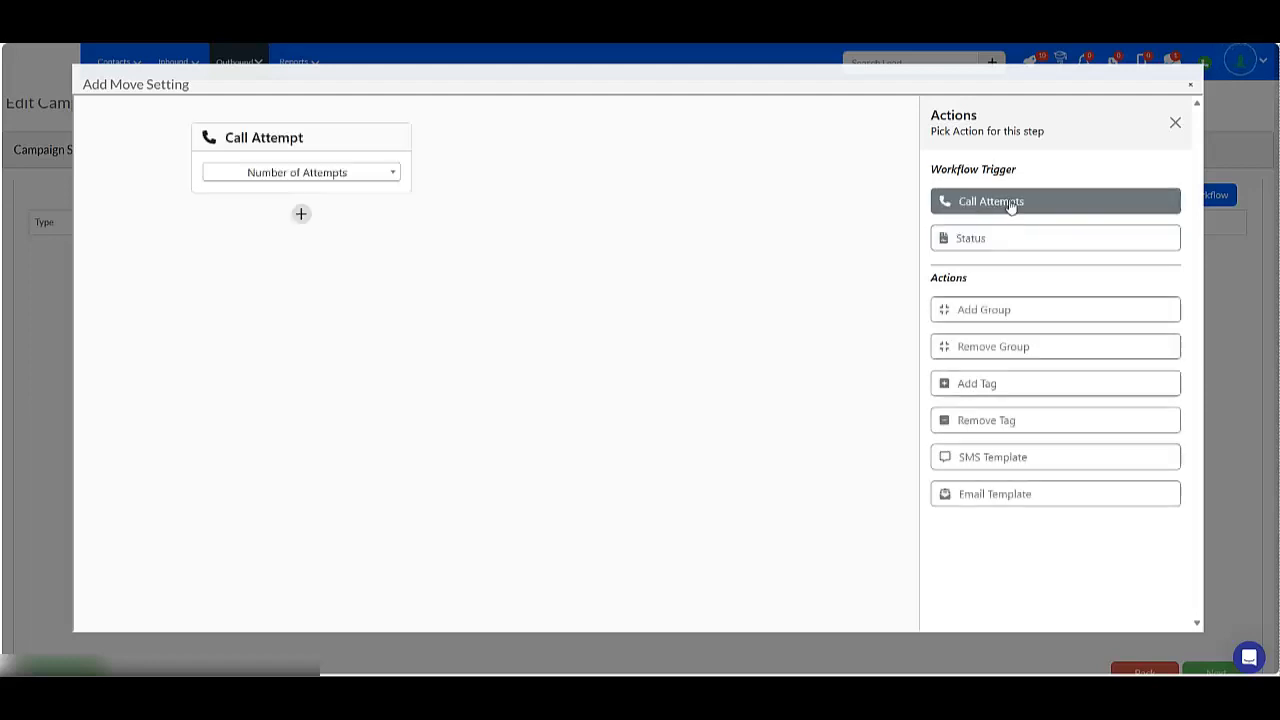
left_click(333, 176)
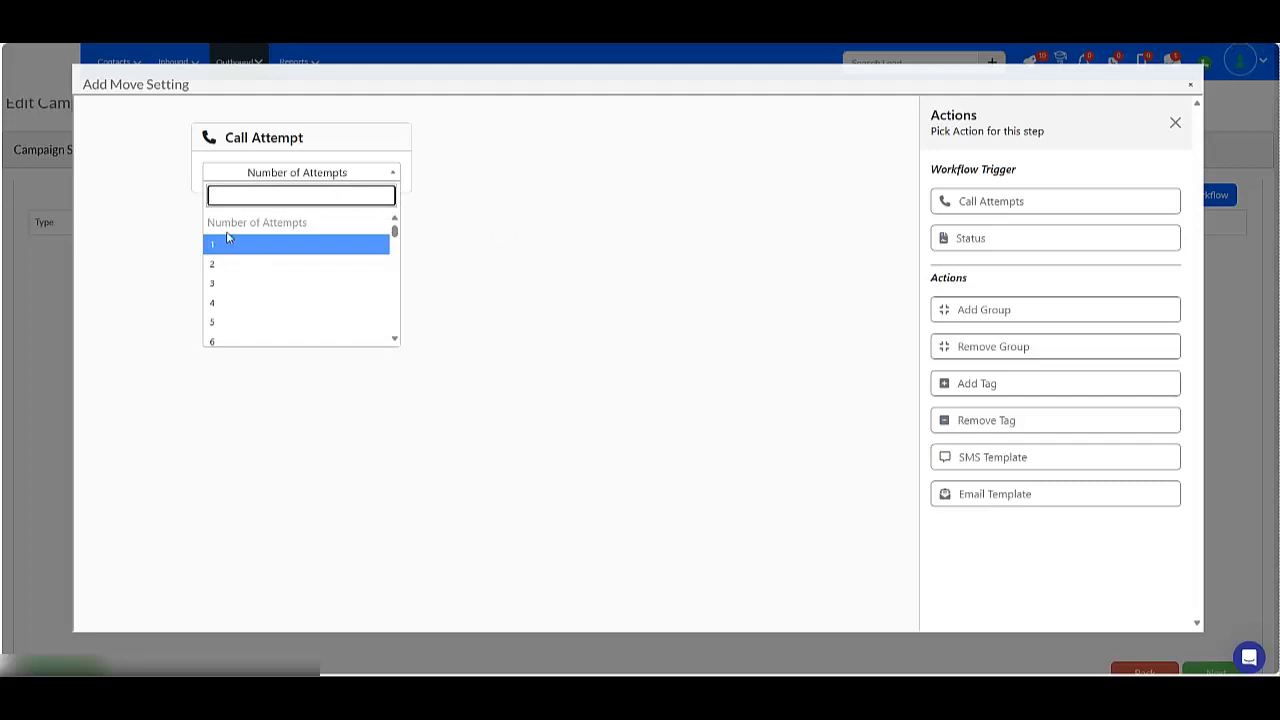
left_click(298, 249)
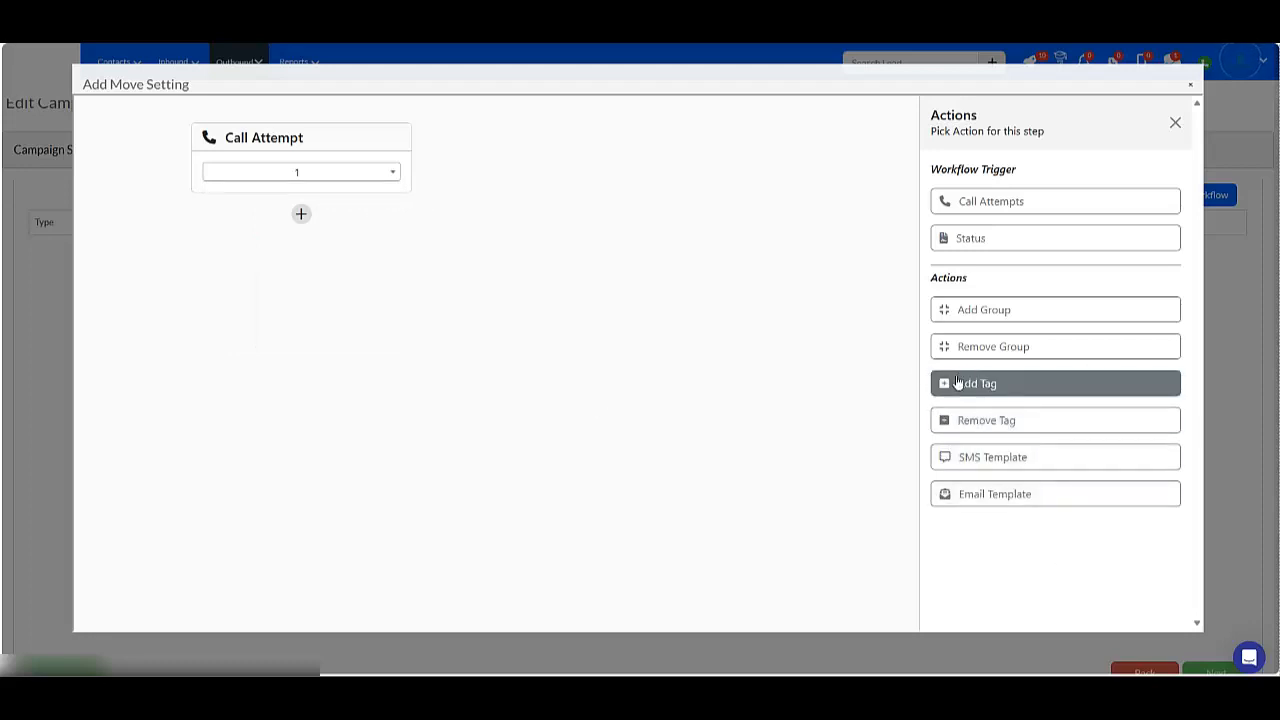
Add an Add Tag action applying the tag call 1, and close the workflow designer.
left_click(1055, 386)
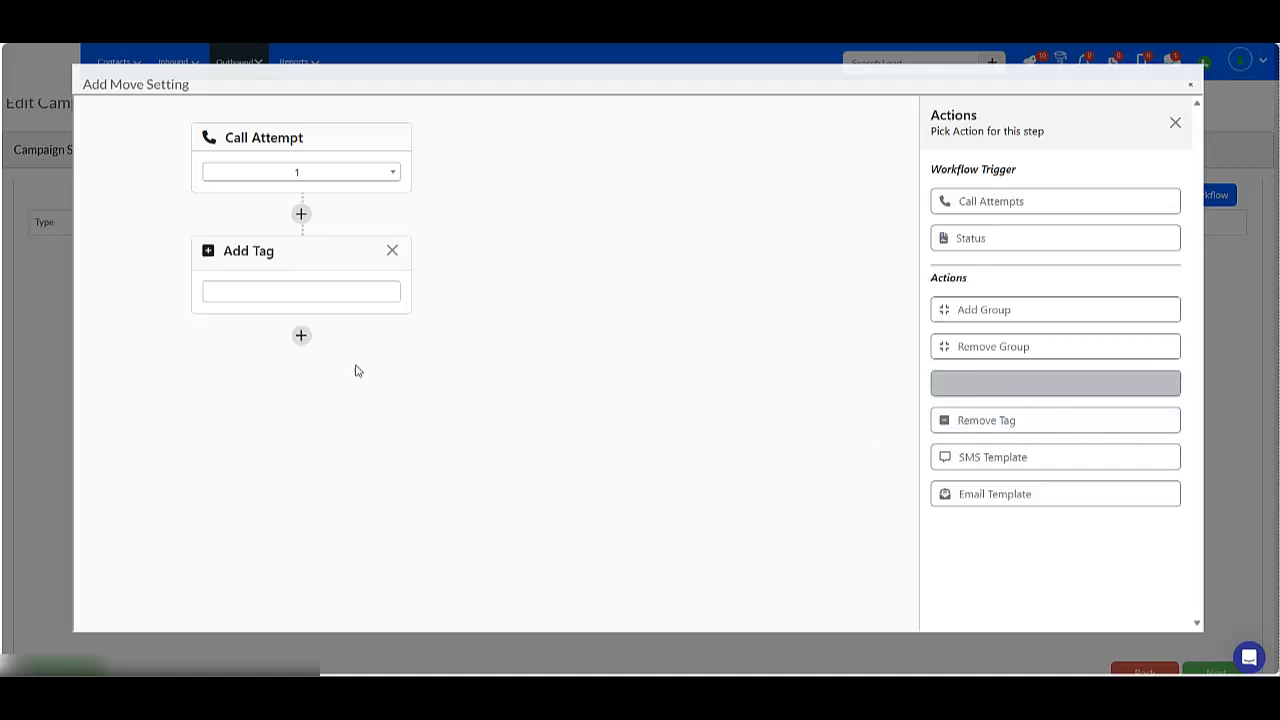
left_click(277, 287)
left_click(277, 397)
left_click(520, 384)
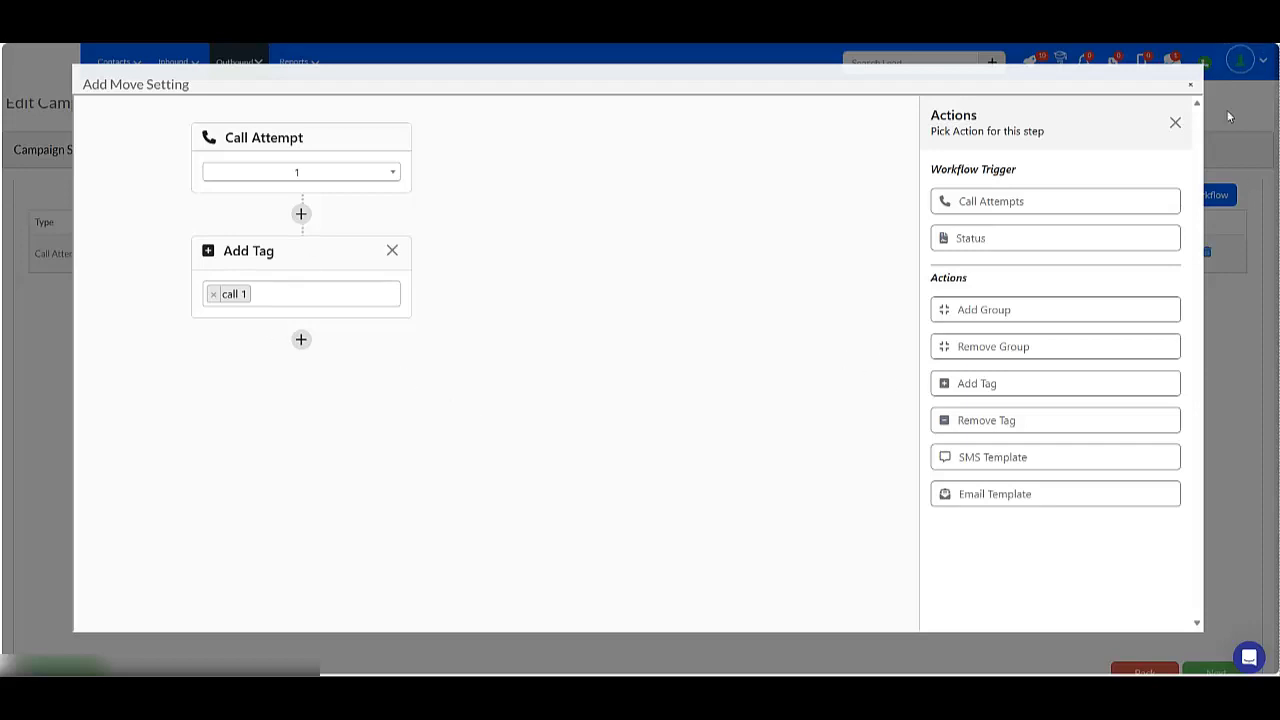
left_click(1191, 89)
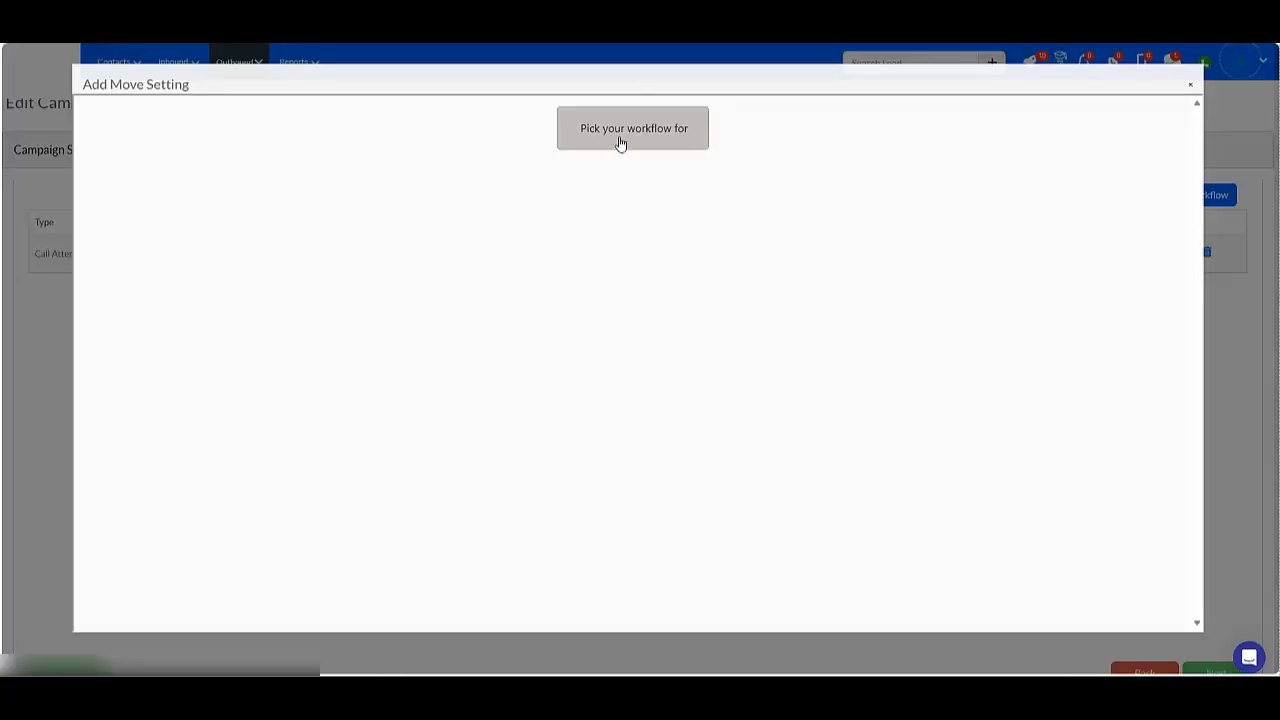
Start another workflow triggered by the Left Message call status.
left_click(667, 140)
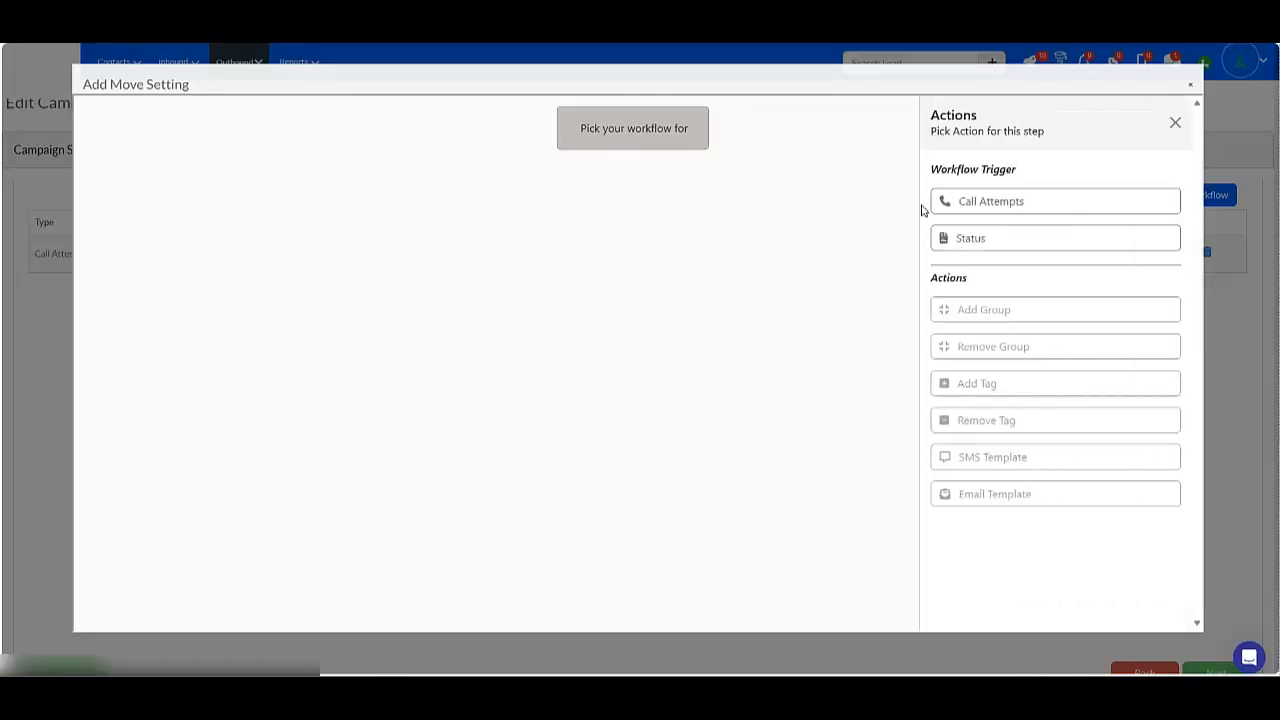
left_click(961, 238)
left_click(303, 169)
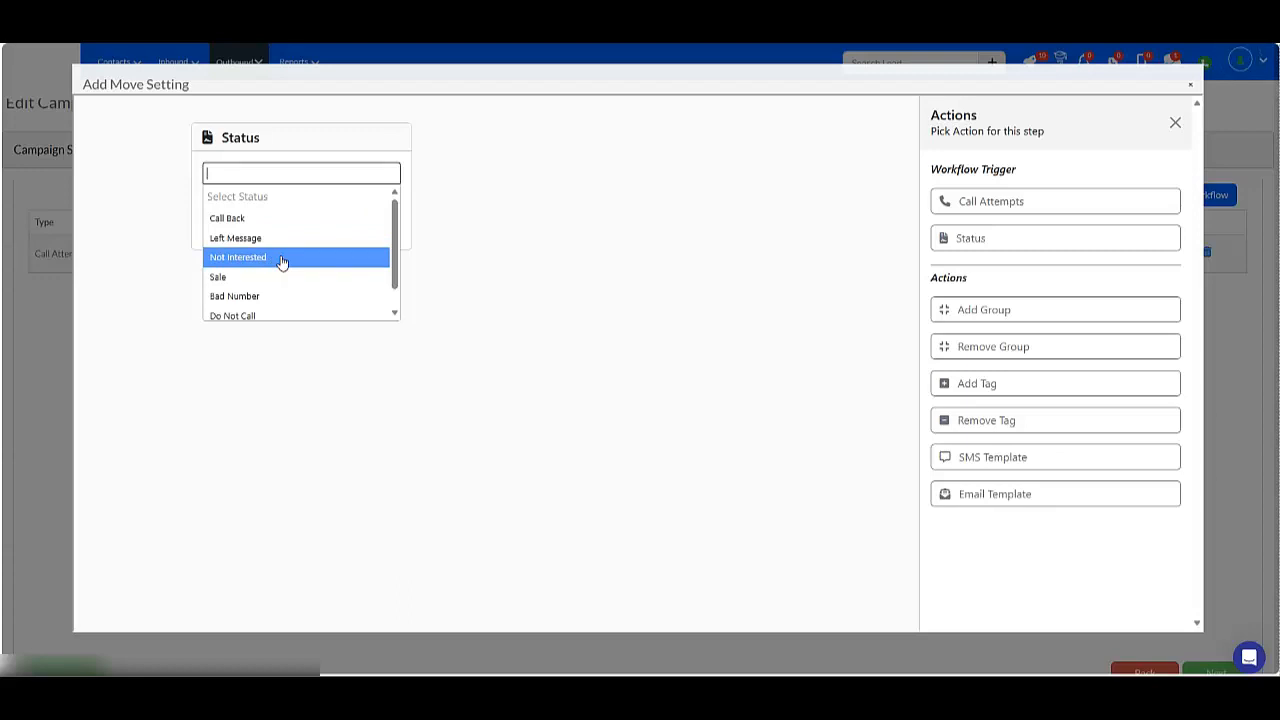
key("Down")
key("Down")
scroll(284, 269, "down", 1)
scroll(283, 273, "up", 1)
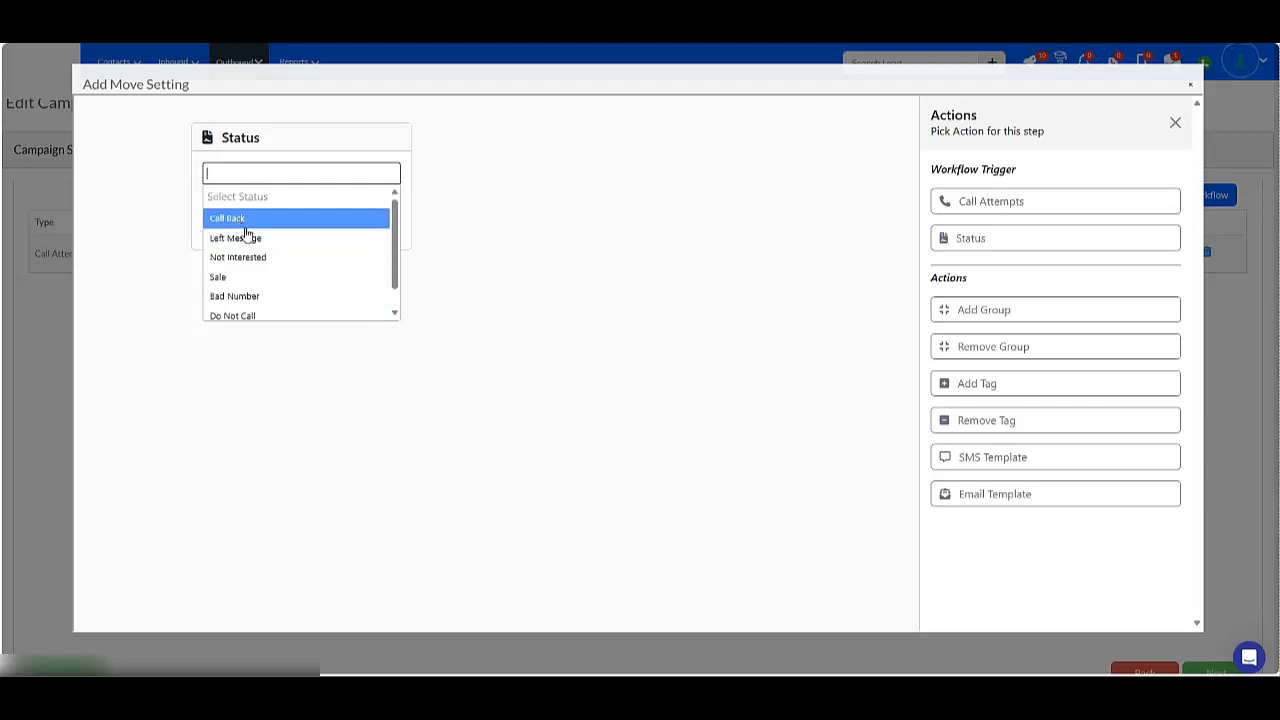
left_click(262, 240)
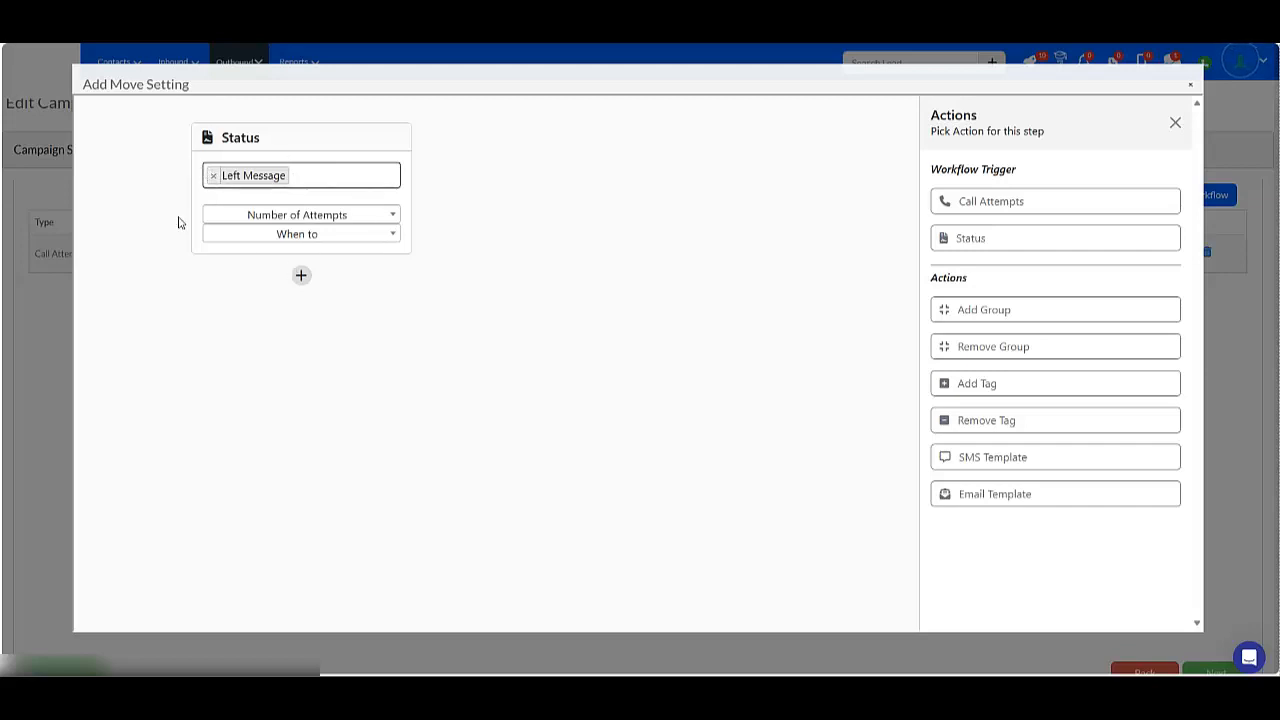
Set the Left Message trigger to 10 attempts with Consective timing.
left_click(337, 215)
left_click(269, 289)
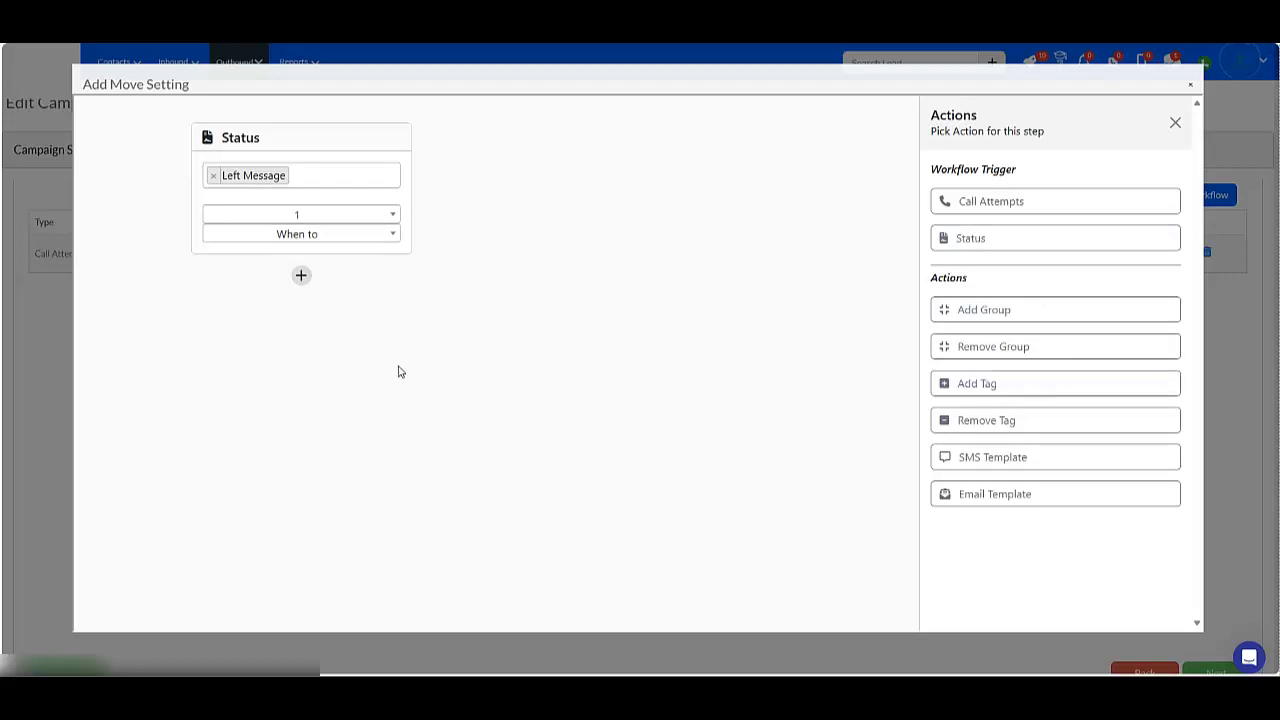
left_click(287, 241)
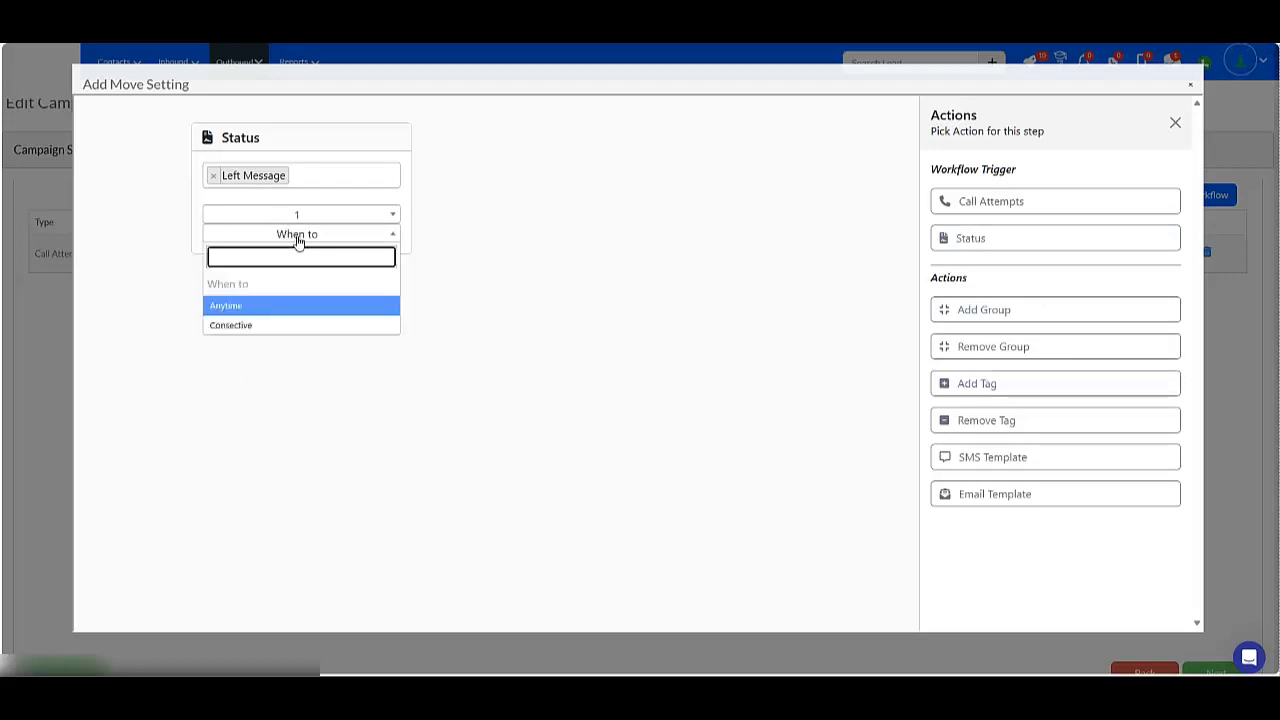
left_click(185, 258)
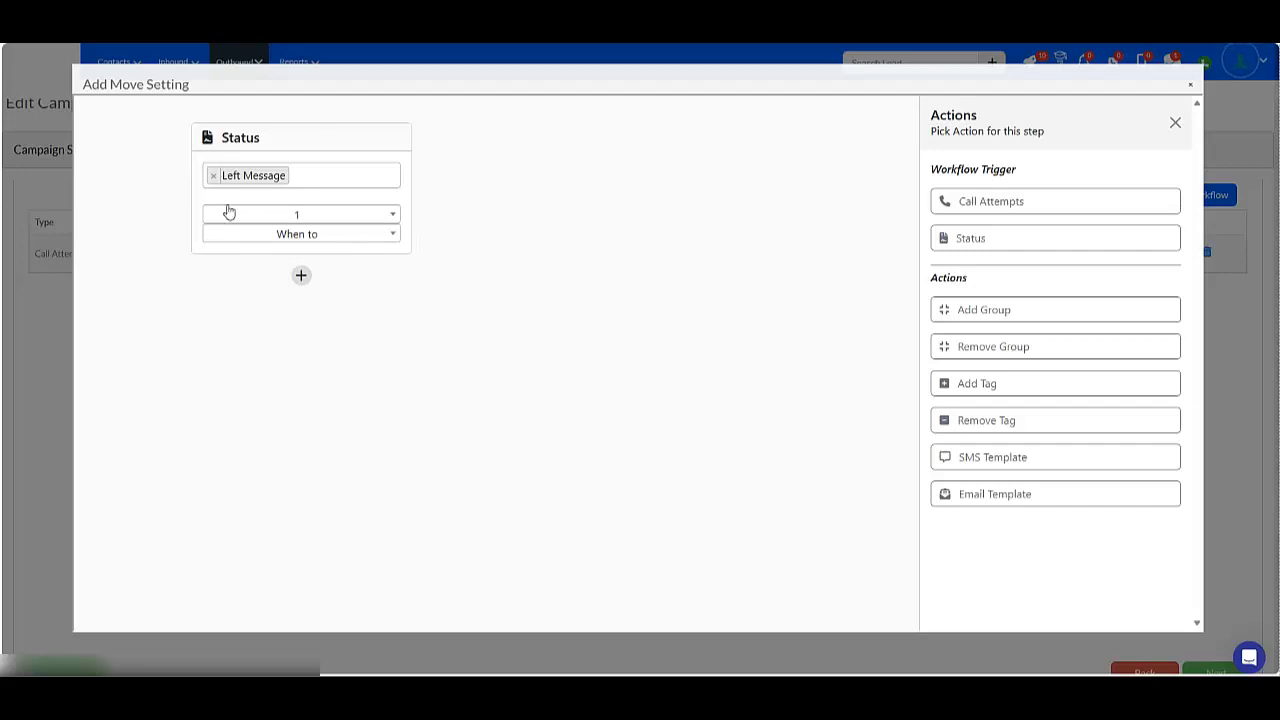
left_click(297, 240)
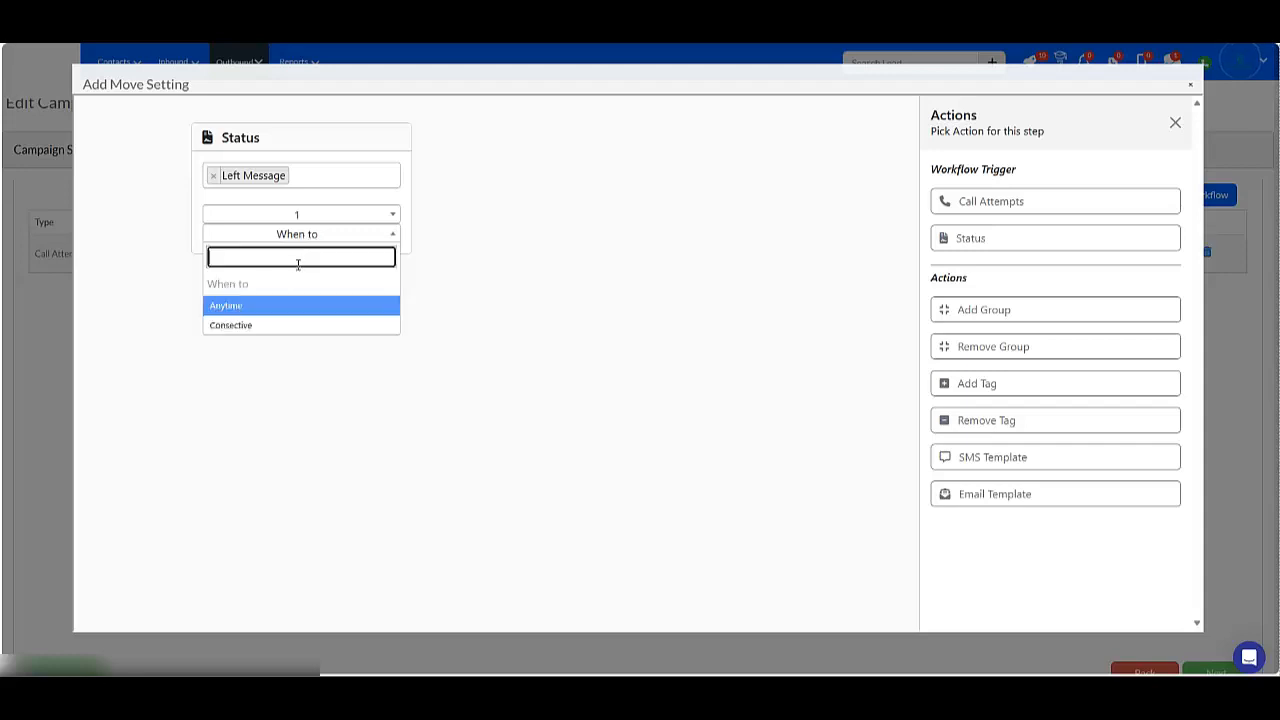
left_click(238, 304)
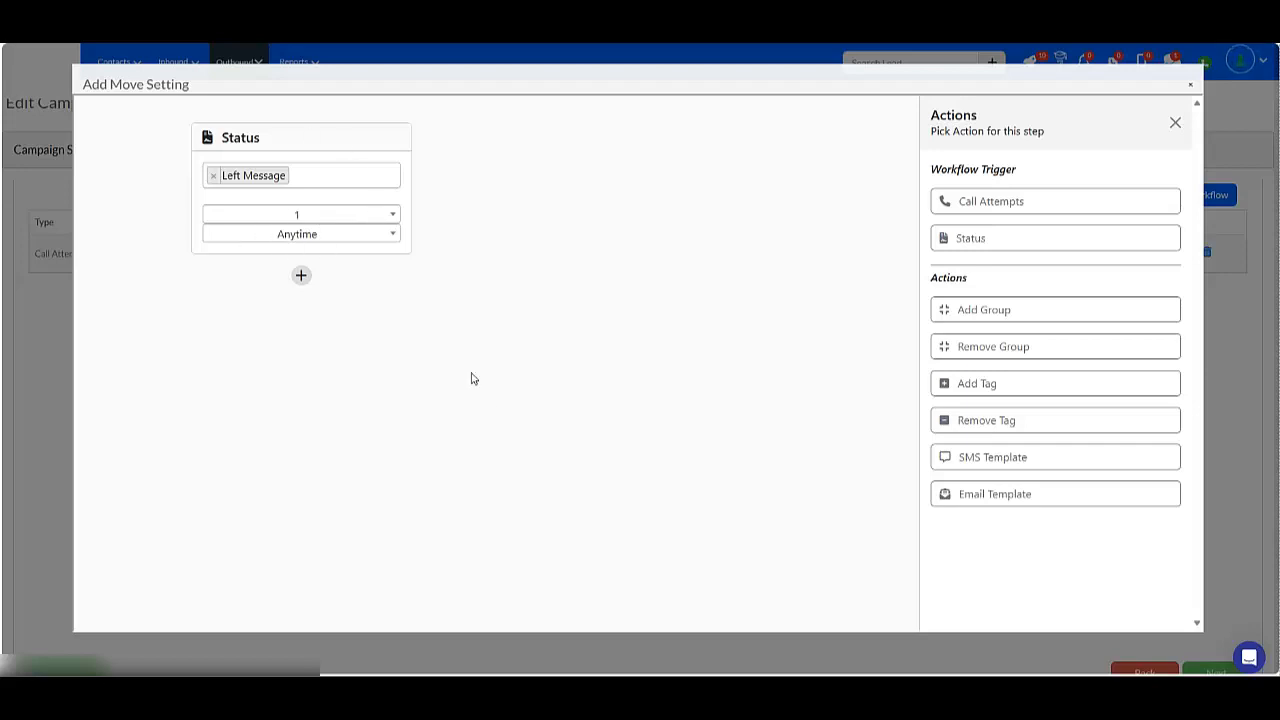
left_click(335, 246)
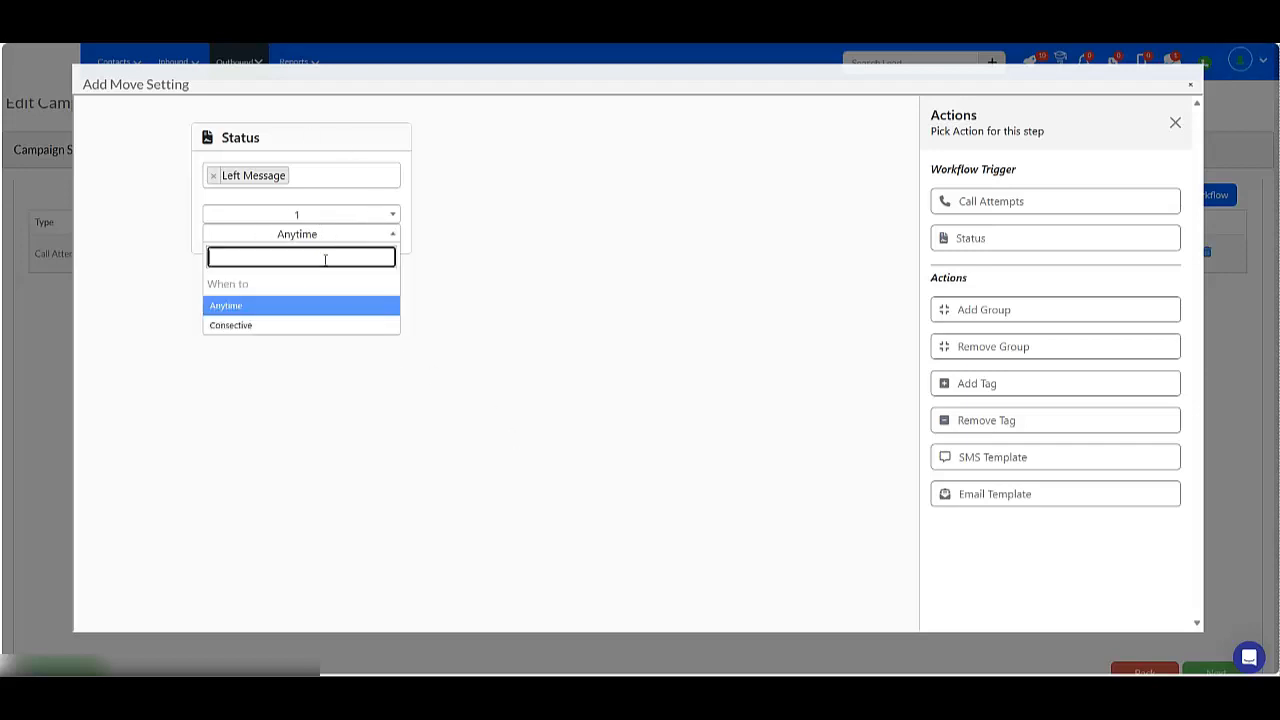
left_click(290, 328)
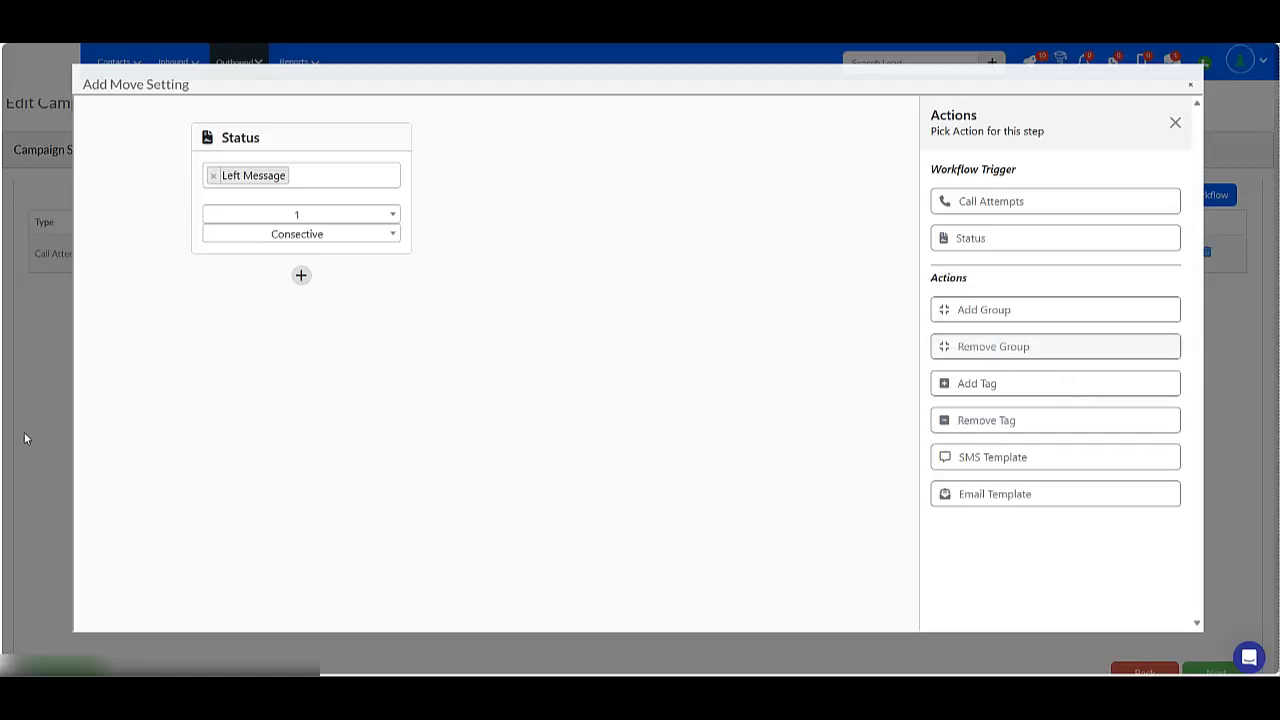
left_click(295, 214)
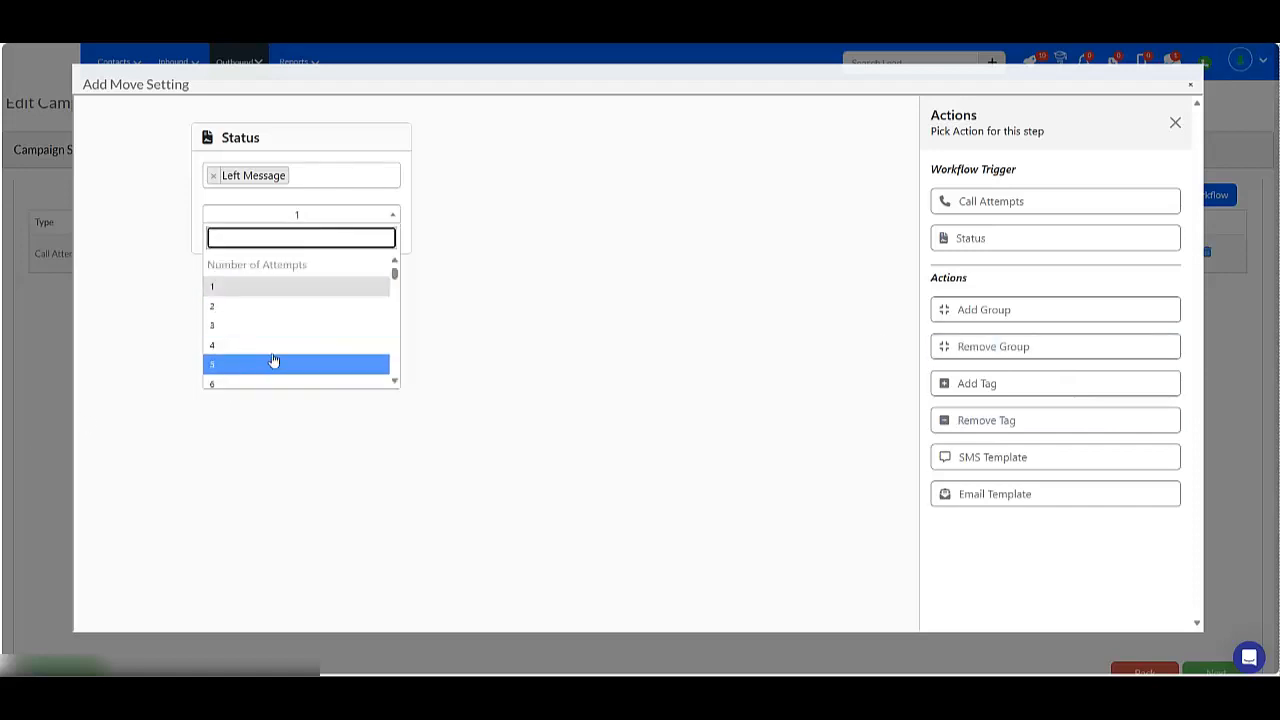
scroll(260, 354, "down", 2)
left_click(235, 380)
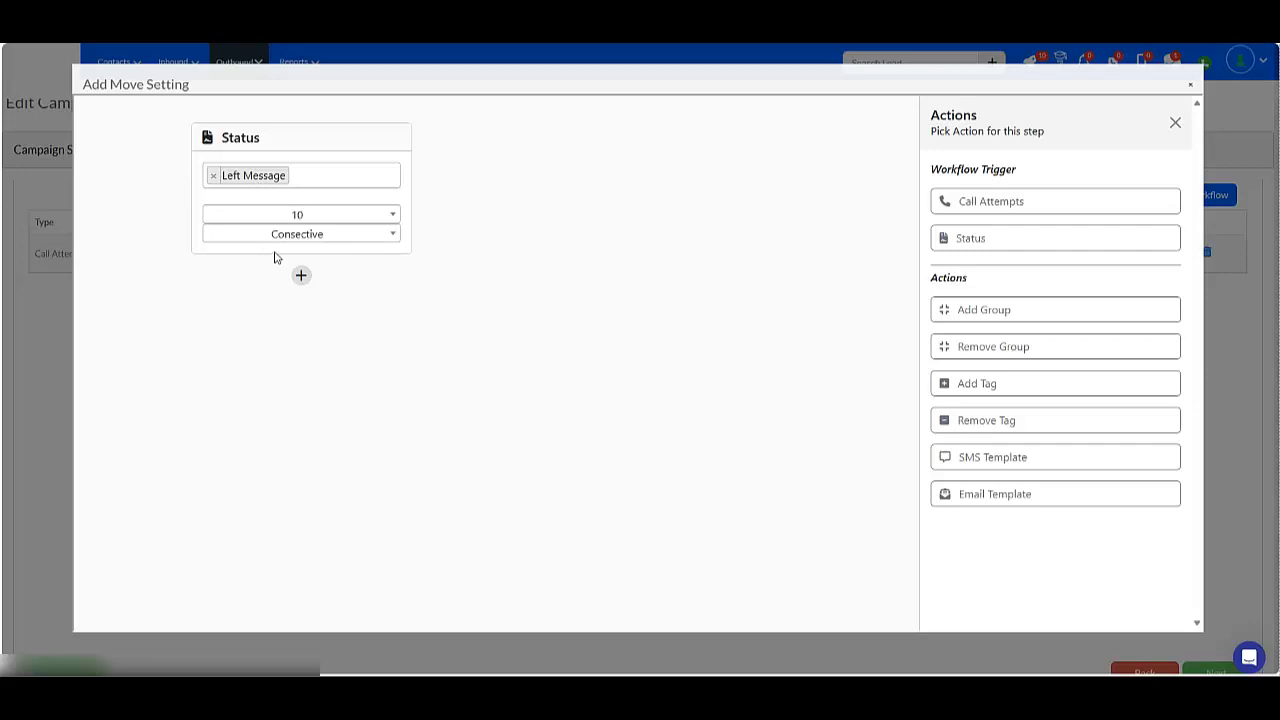
Add an Add Group action moving leads into the unresponsive group.
left_click(1012, 311)
left_click(359, 355)
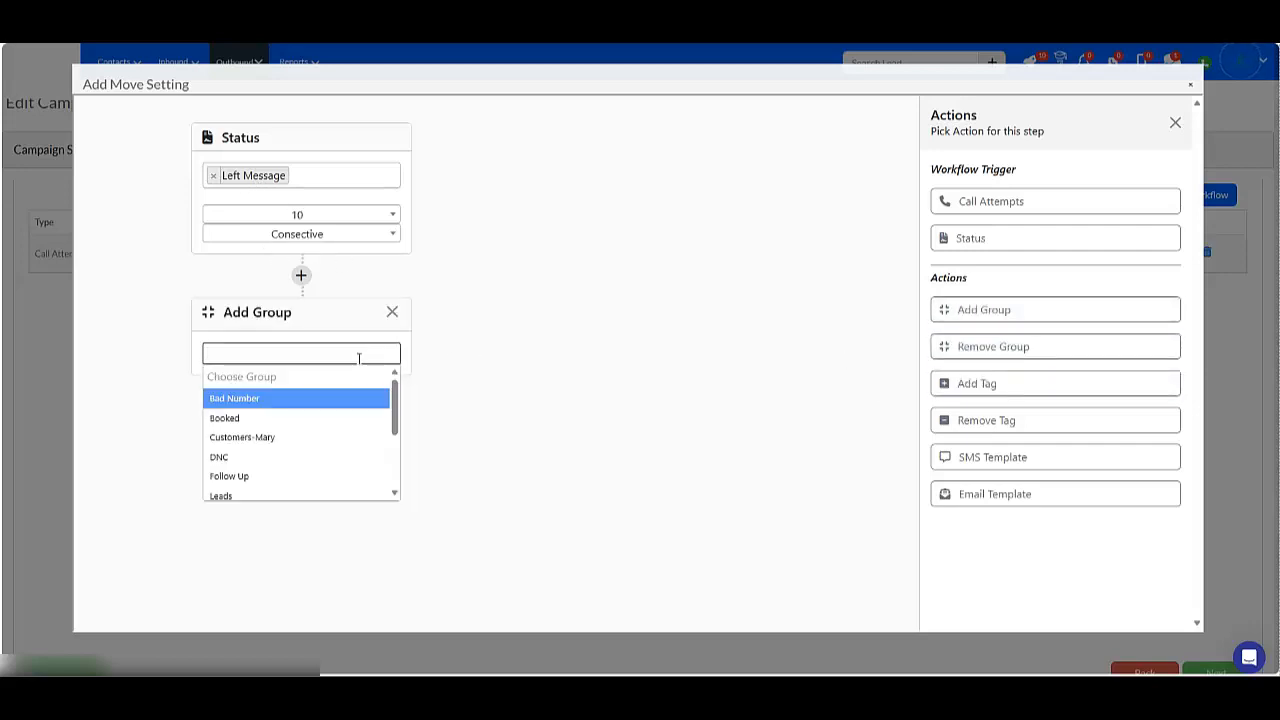
type("unre")
key("Return")
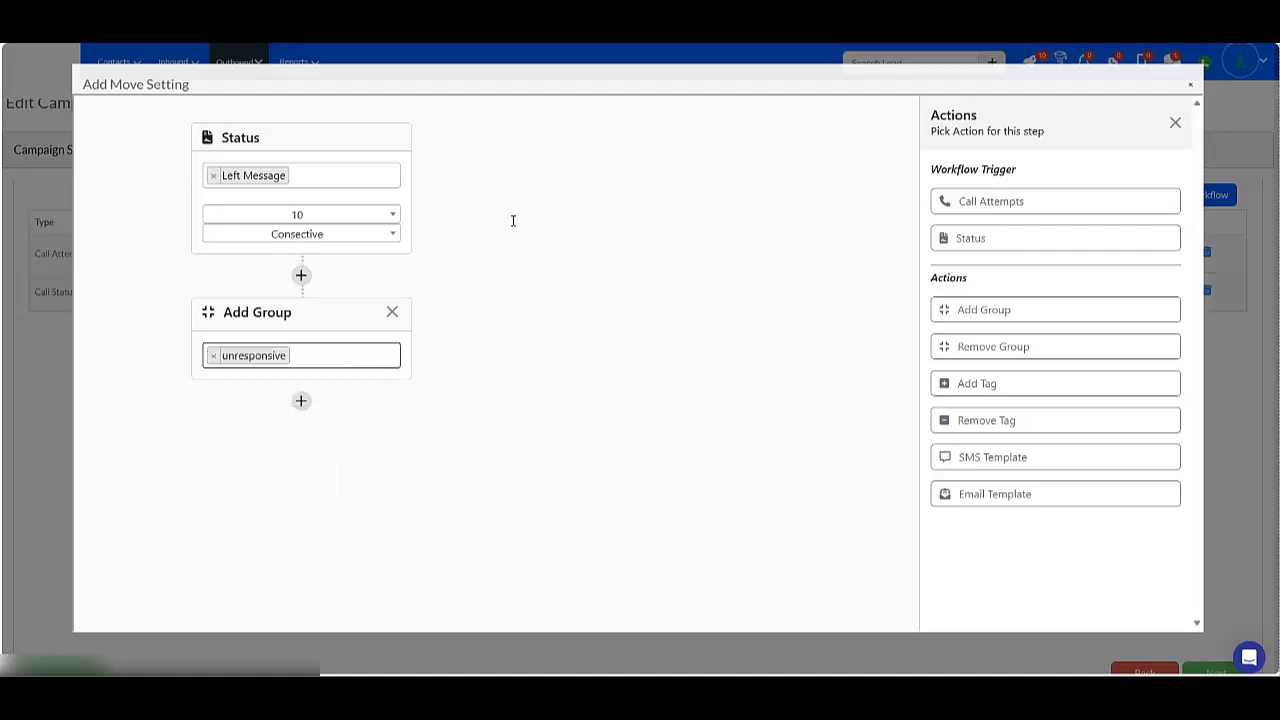
Add a Remove Group action for Leads, then delete both group actions from the workflow.
left_click(948, 348)
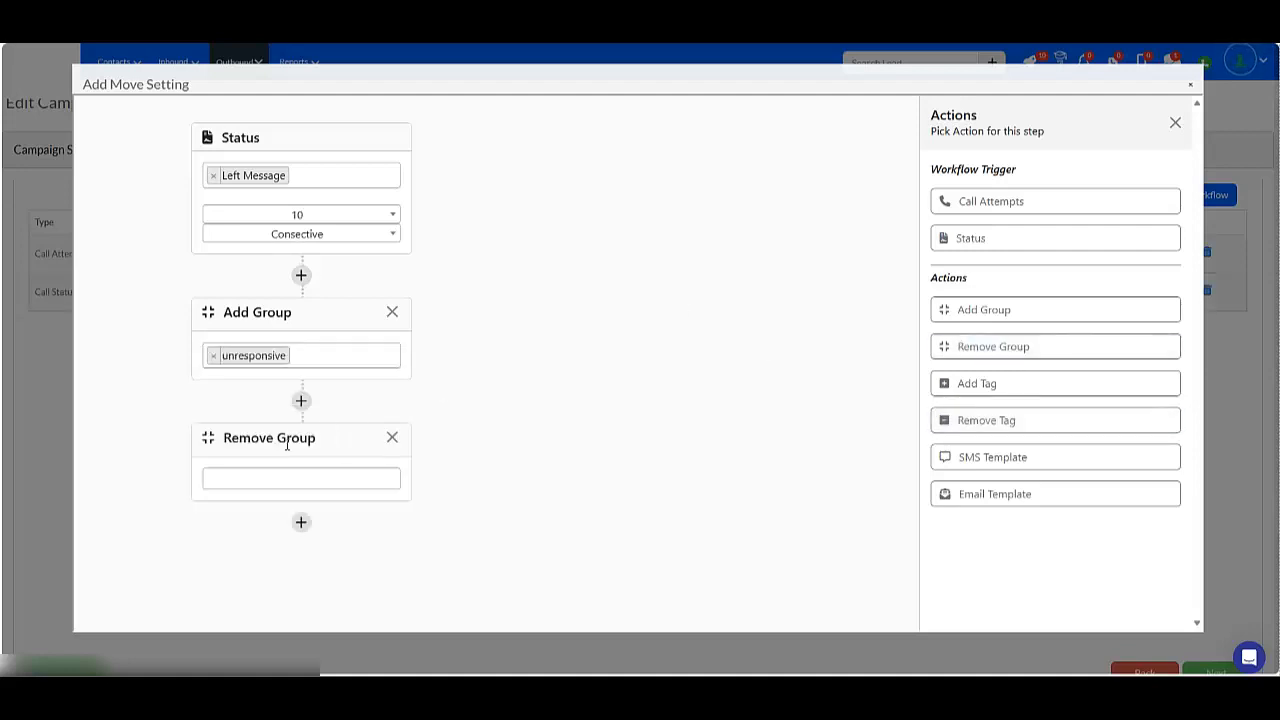
left_click(260, 471)
type("lead")
left_click(240, 502)
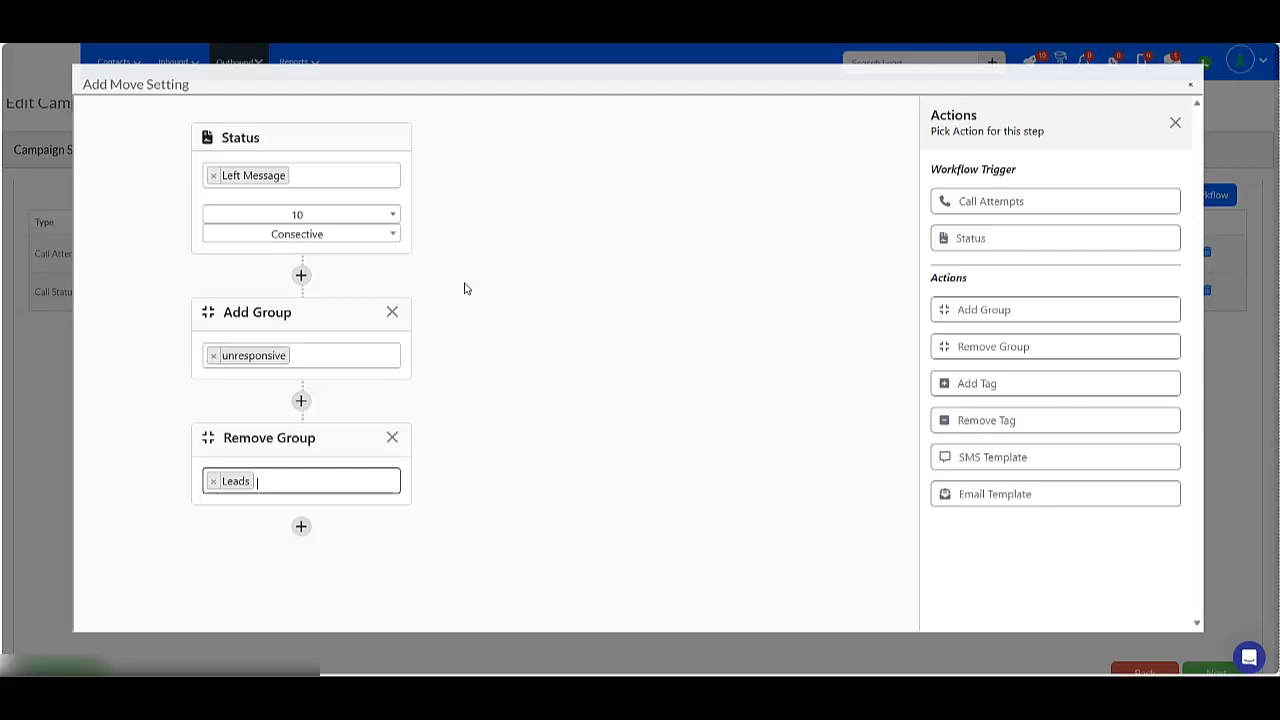
left_click(390, 440)
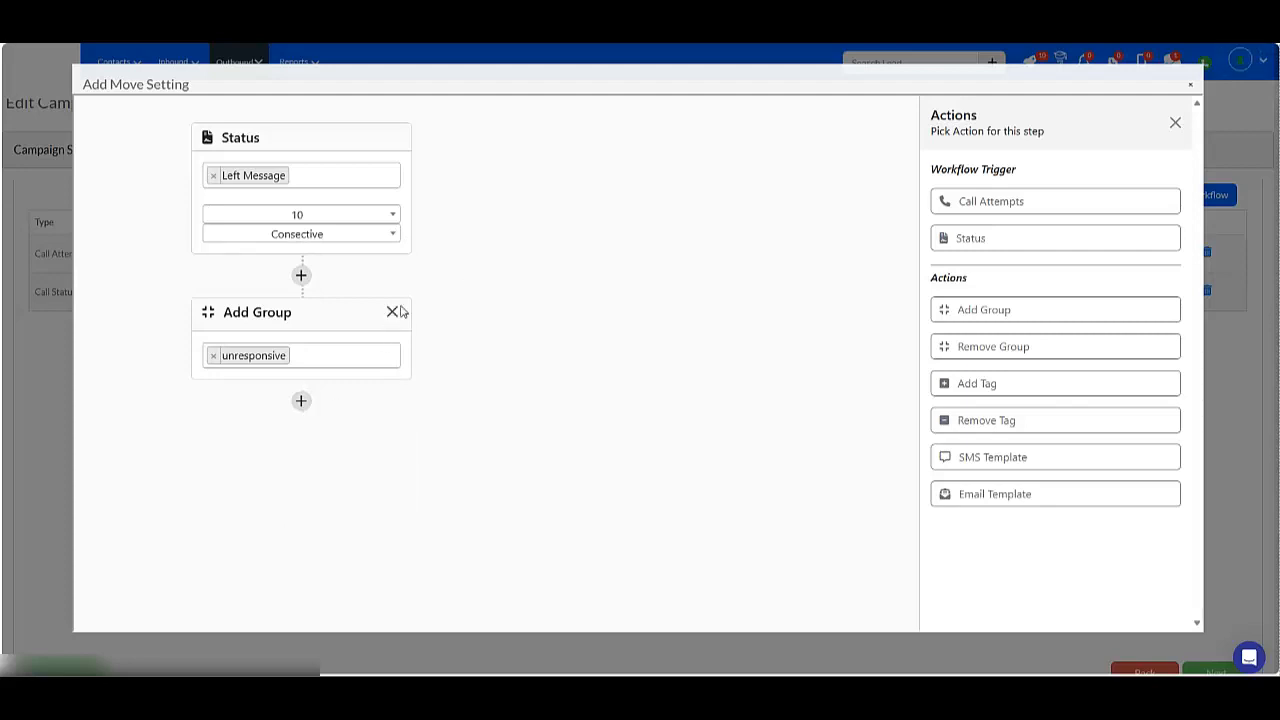
left_click(392, 311)
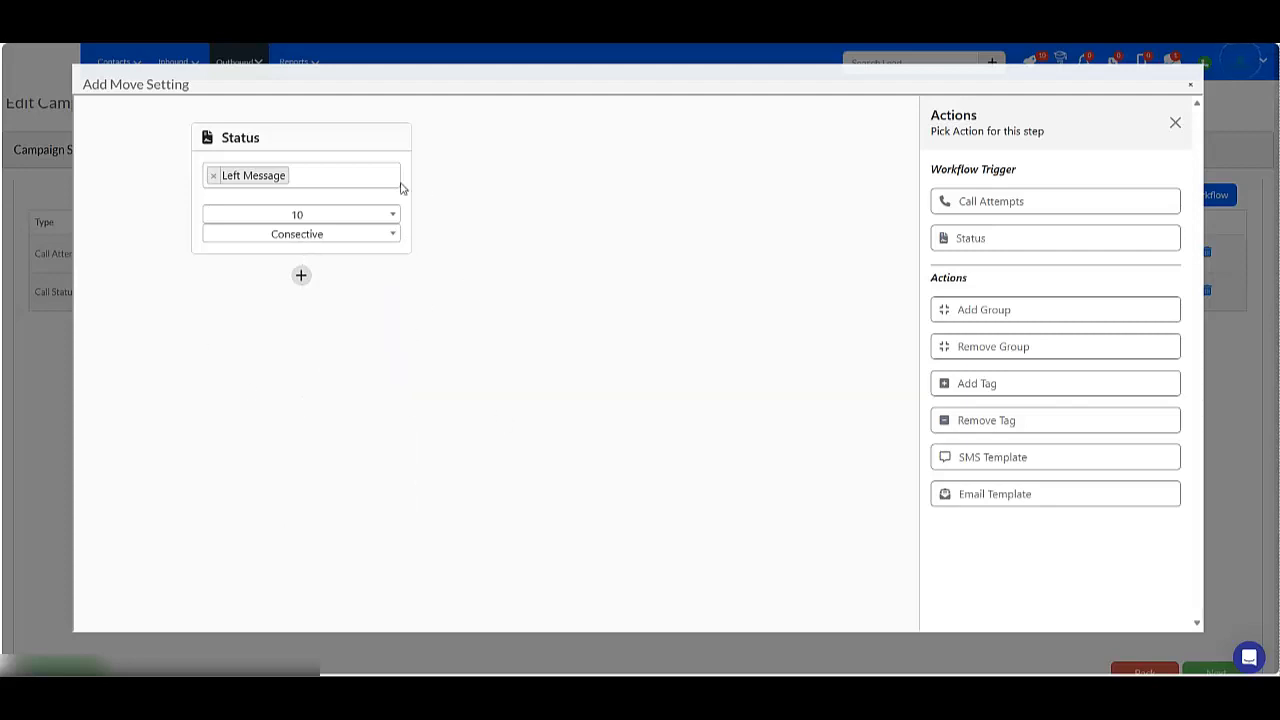
Set the Left Message trigger's number of attempts to 1.
left_click(295, 217)
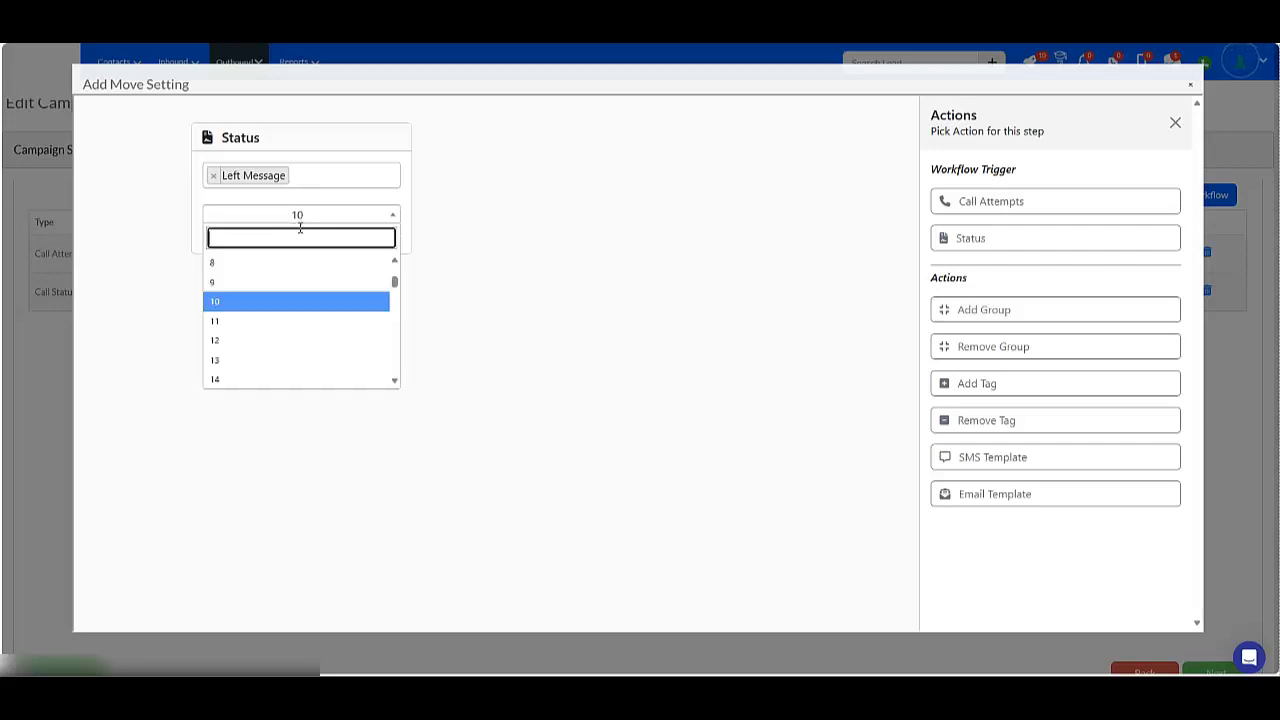
scroll(263, 286, "up", 4)
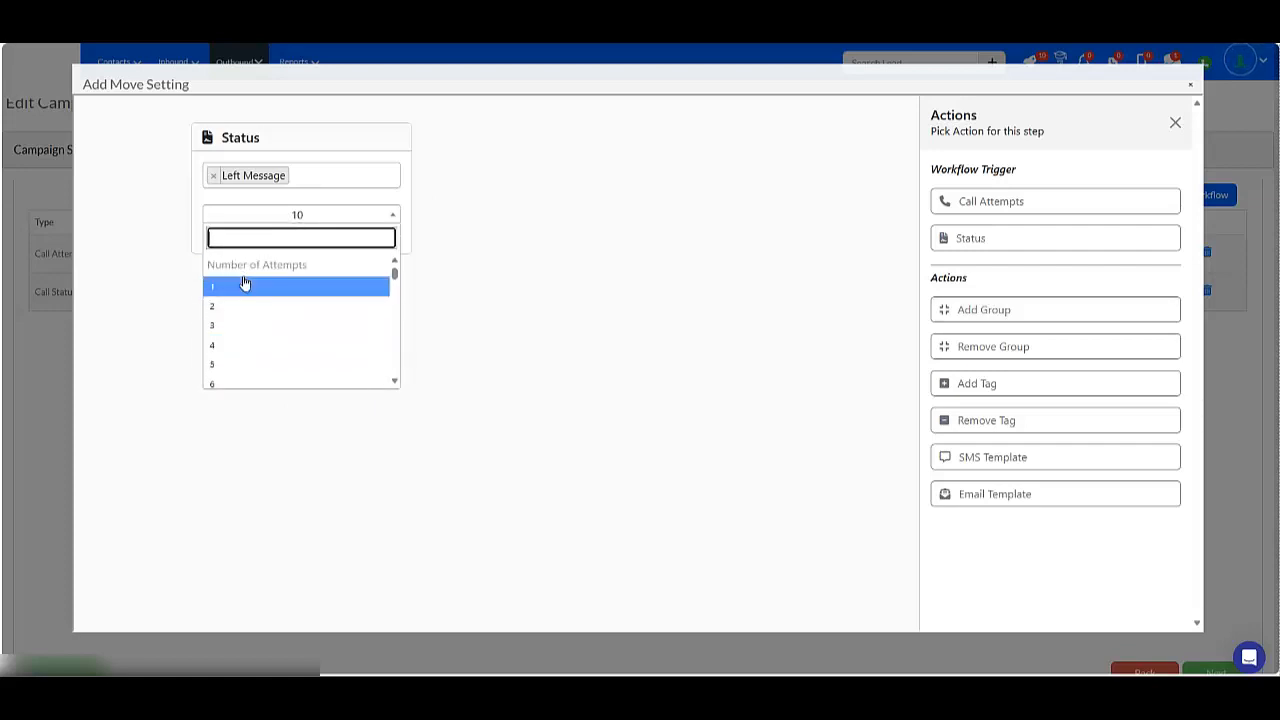
left_click(239, 290)
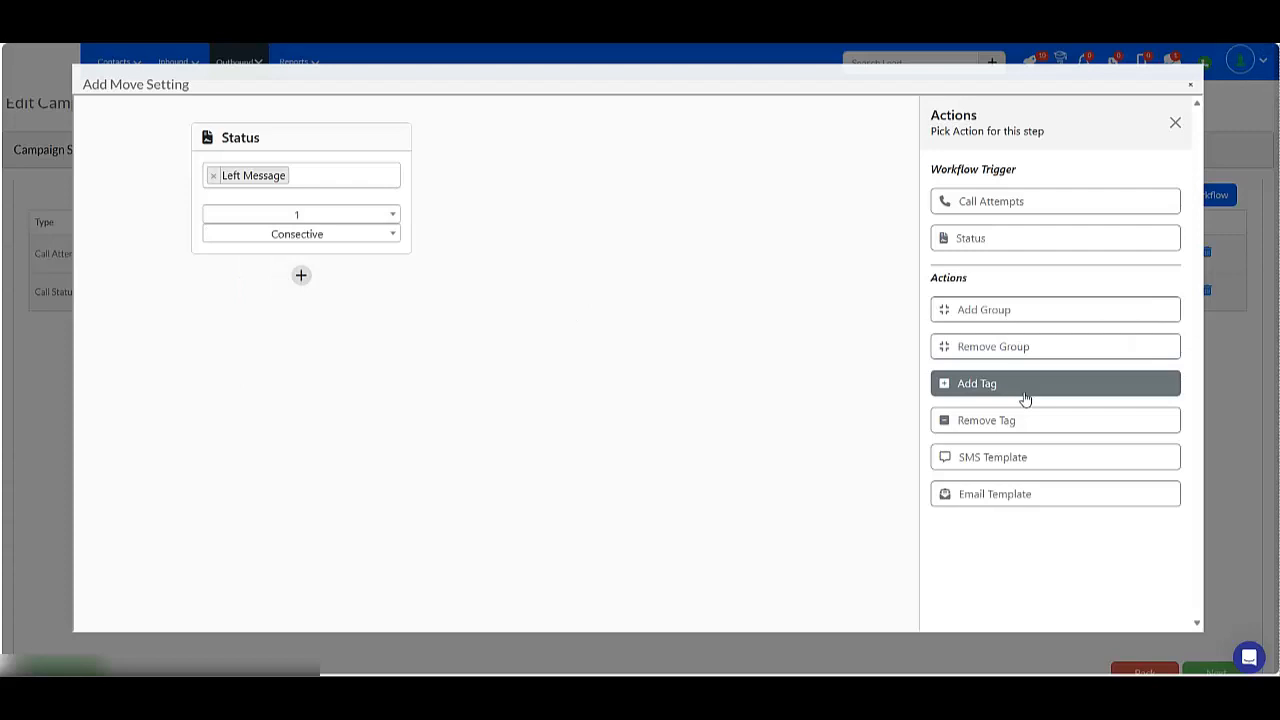
Add an SMS Template action to the workflow using the No Answer template.
left_click(997, 457)
left_click(312, 385)
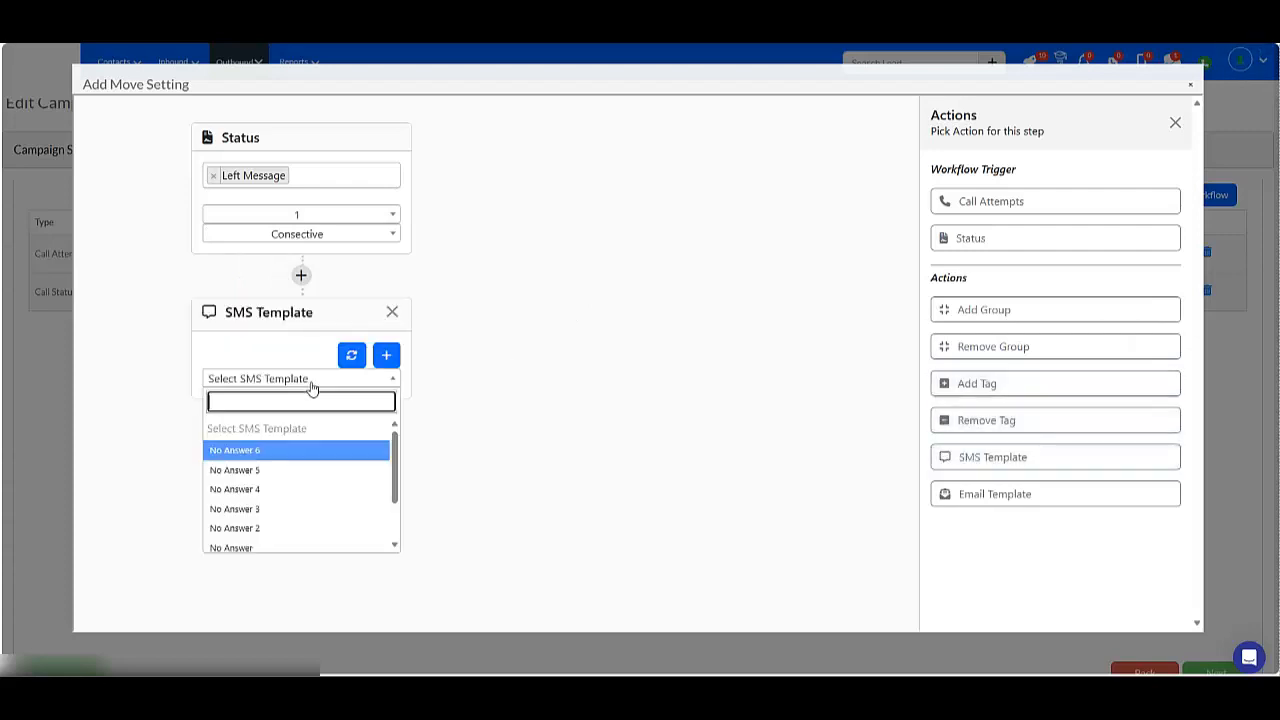
left_click(243, 548)
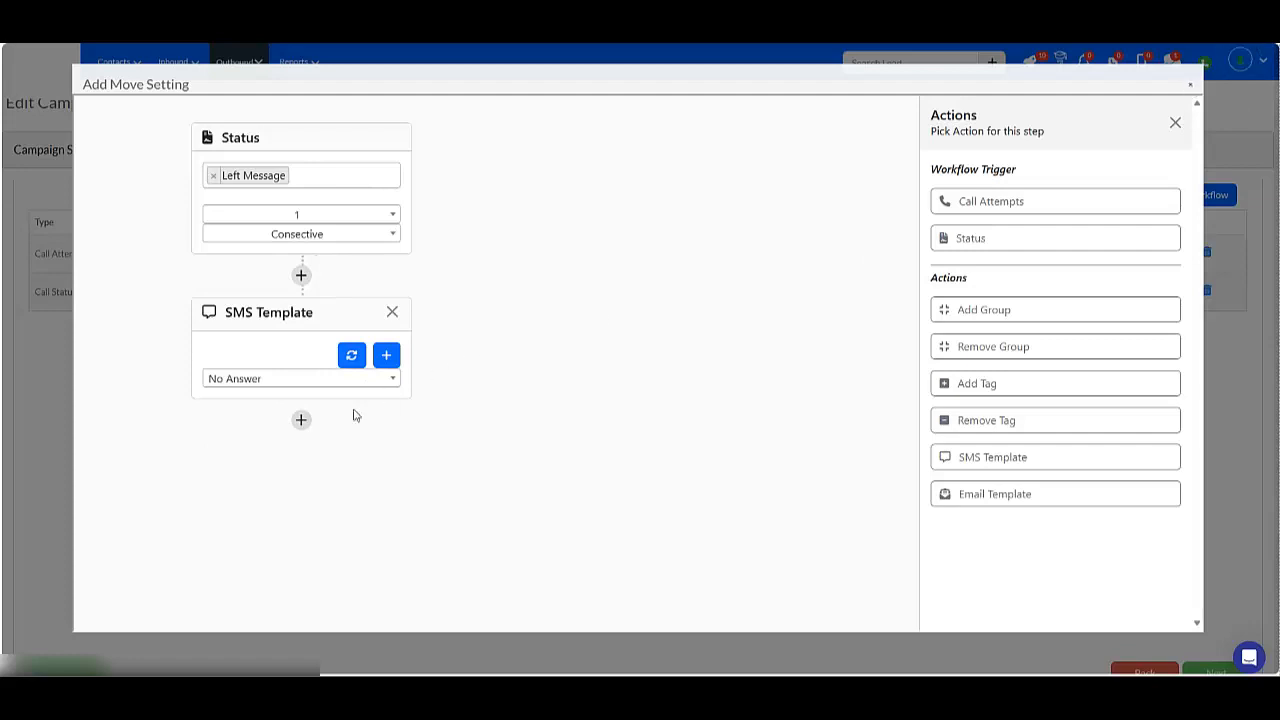
Add an Add Tag action with the call 1 tag and close the workflow editor.
left_click(301, 420)
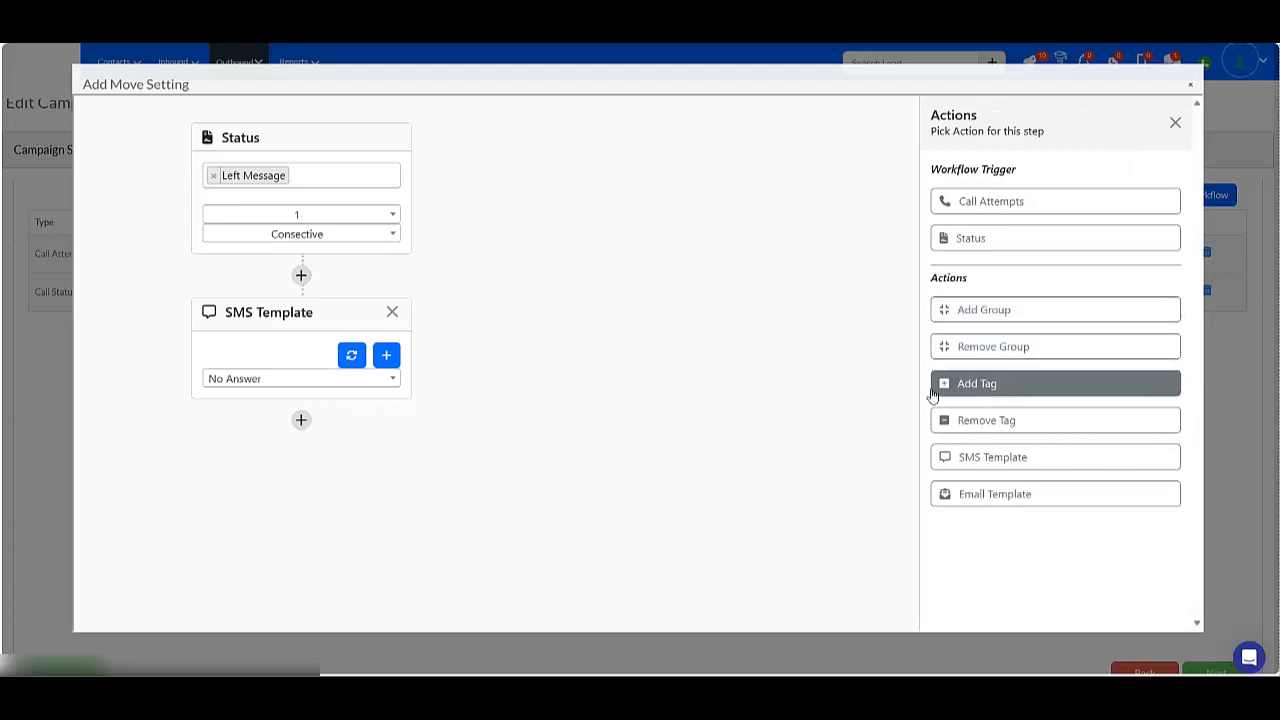
left_click(933, 390)
left_click(312, 495)
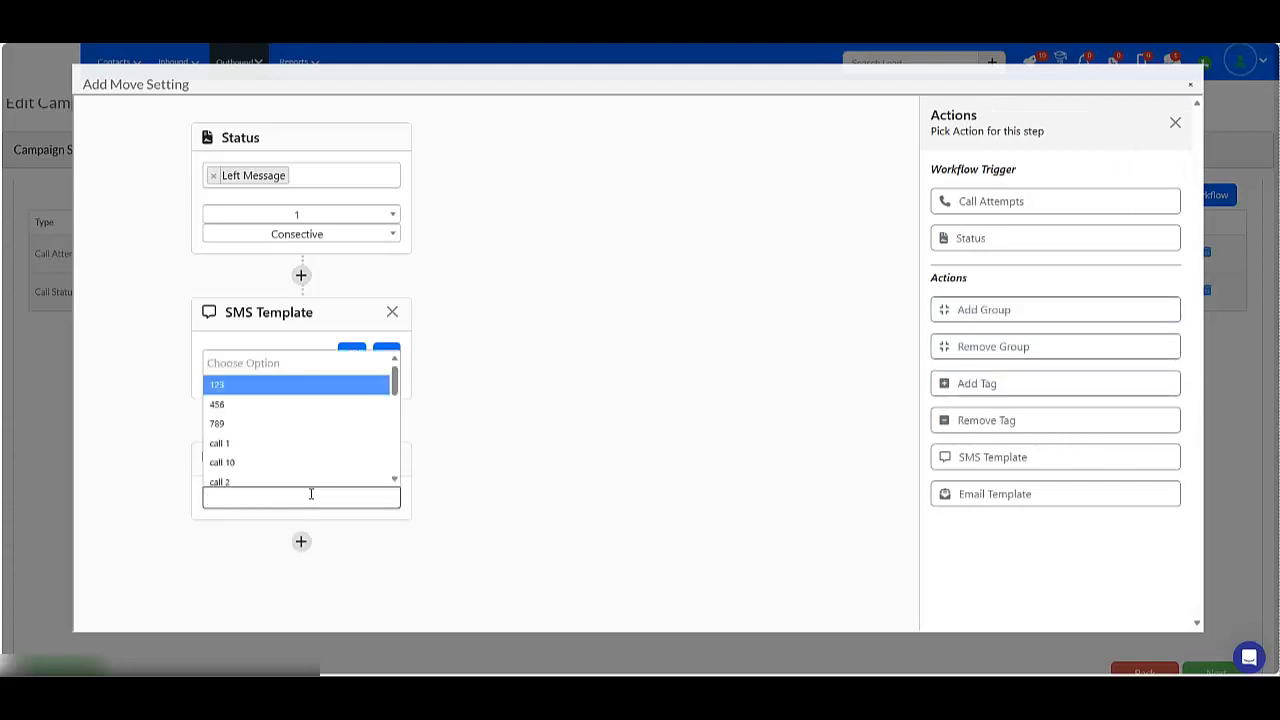
type("call")
key("Return")
left_click(774, 451)
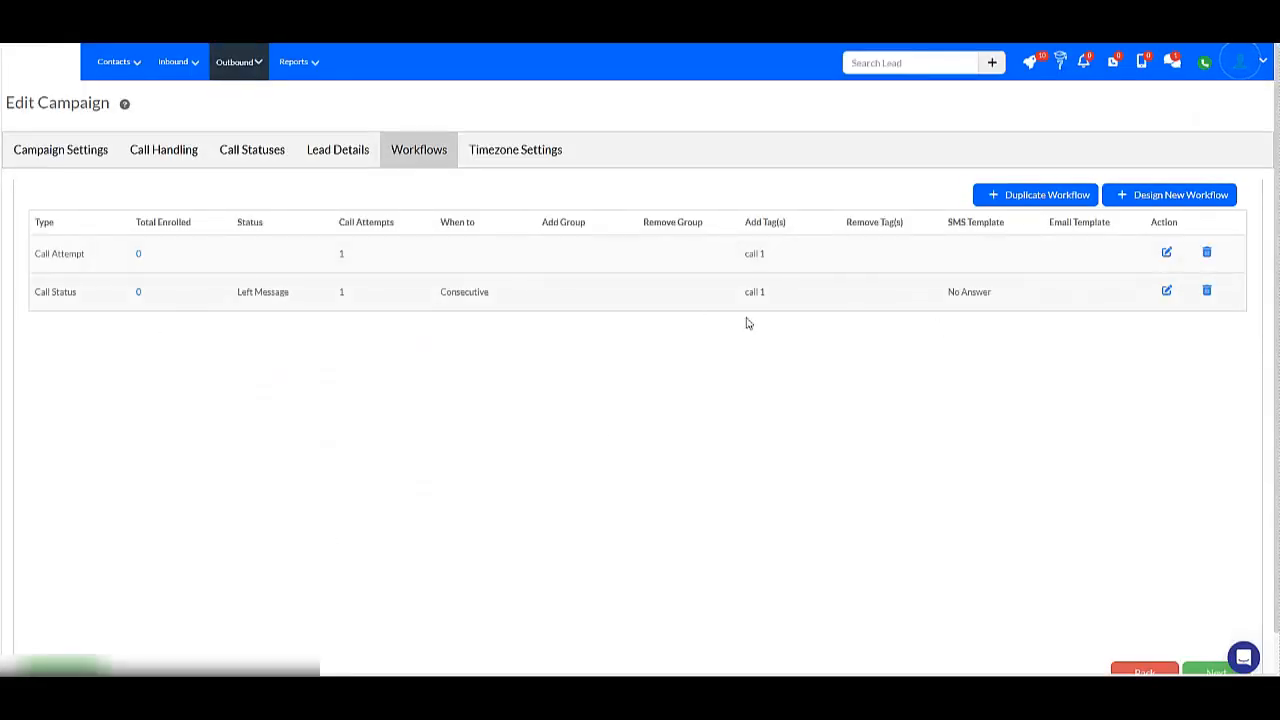
Delete the Call Attempt workflow from the campaign's workflow list.
left_click(1213, 255)
left_click(577, 431)
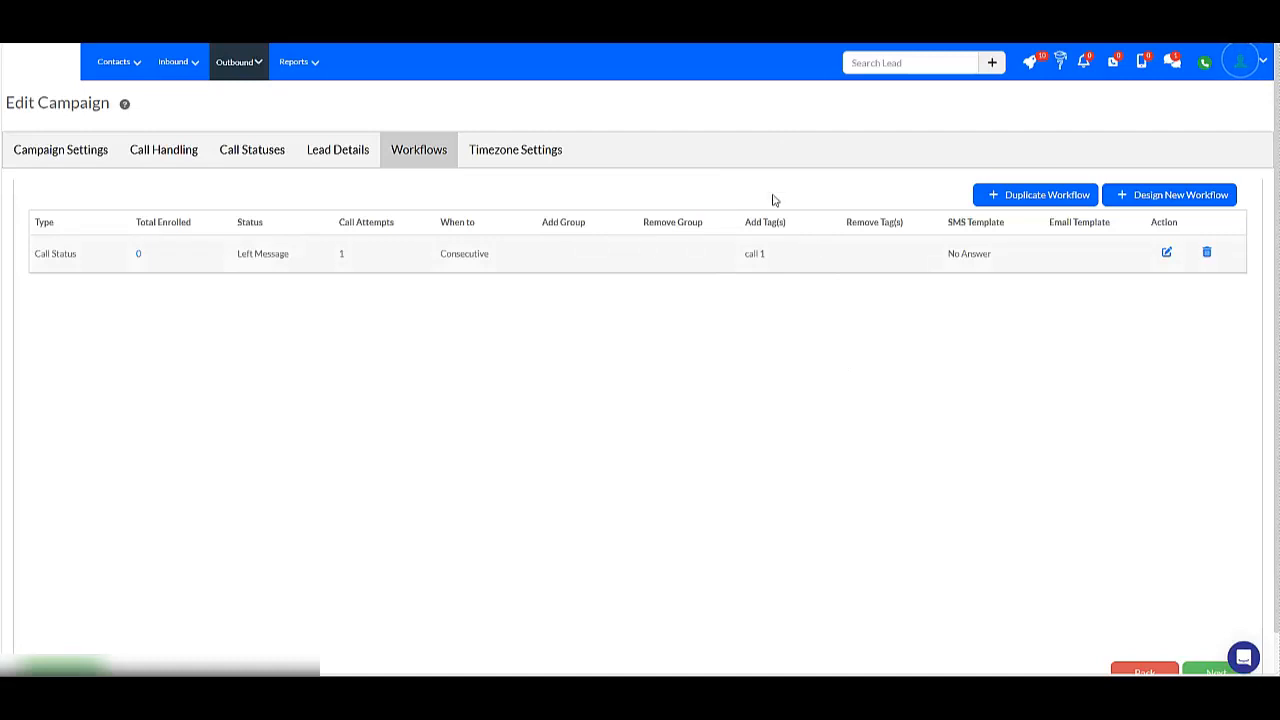
left_click_drag(771, 250, 742, 256)
left_click(726, 287)
Edit the Left Message workflow to remove its Add Tag action, then close the editor.
left_click(1167, 255)
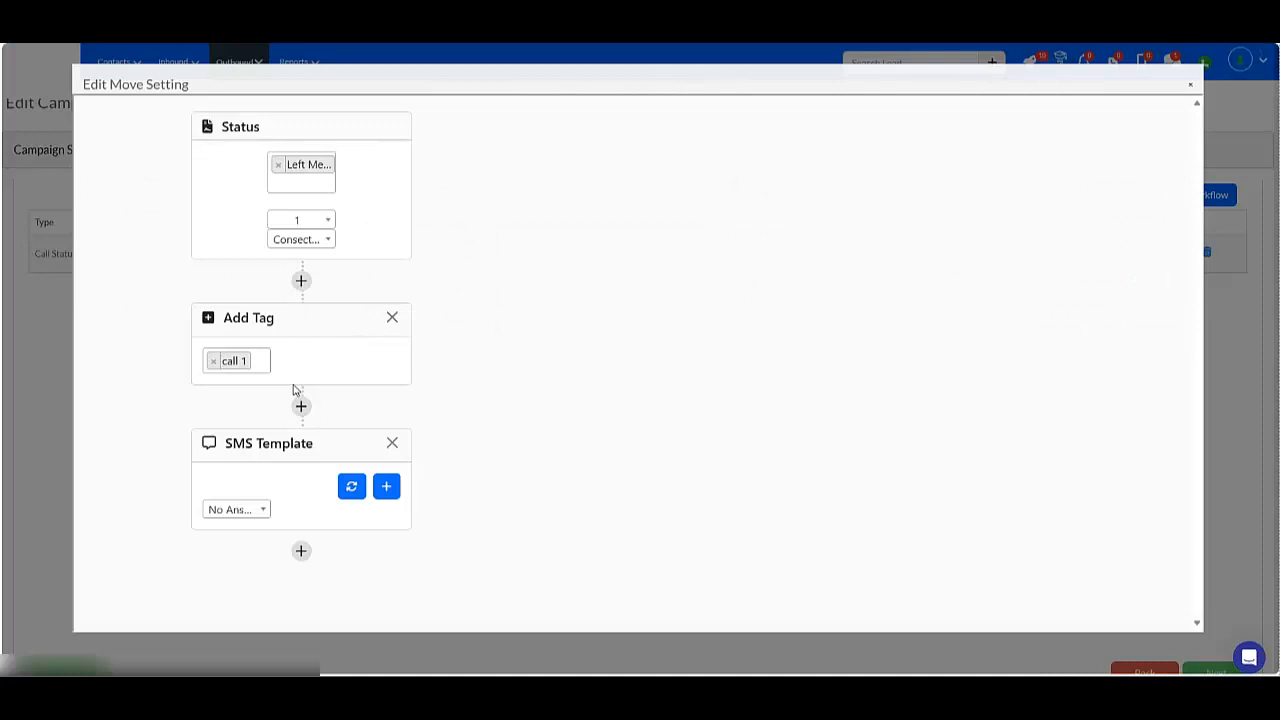
left_click(393, 319)
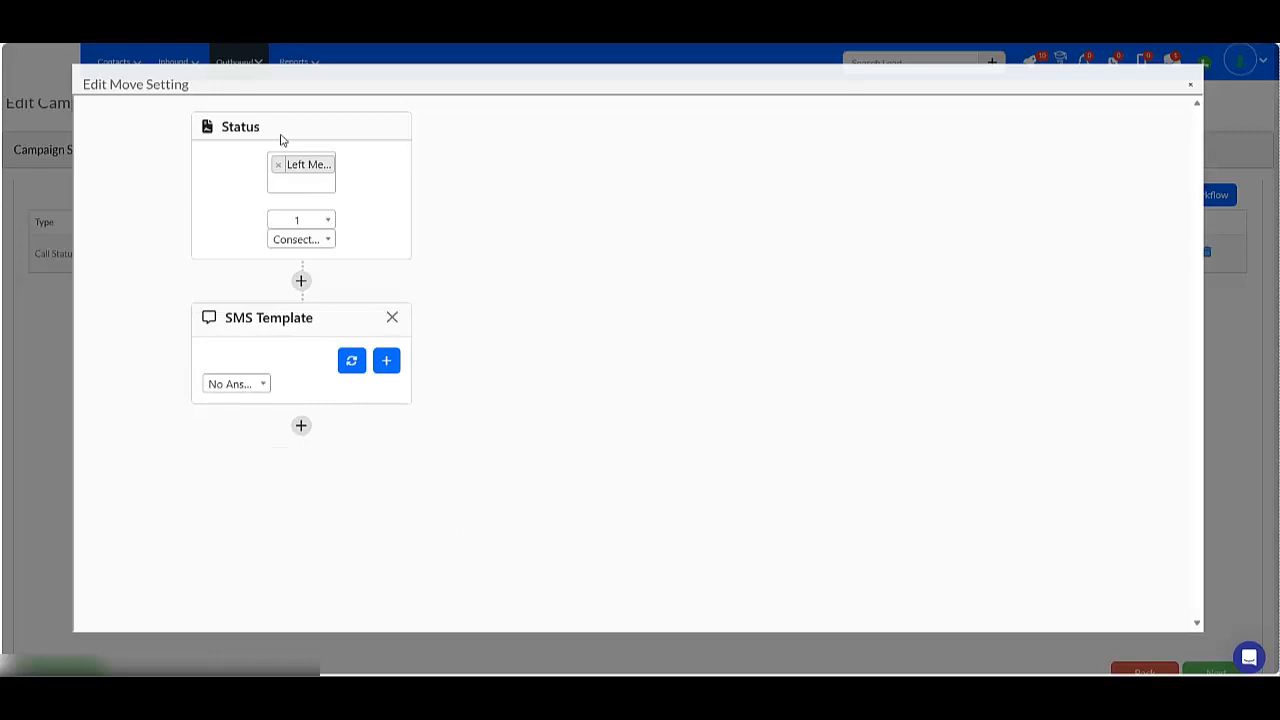
left_click(1190, 89)
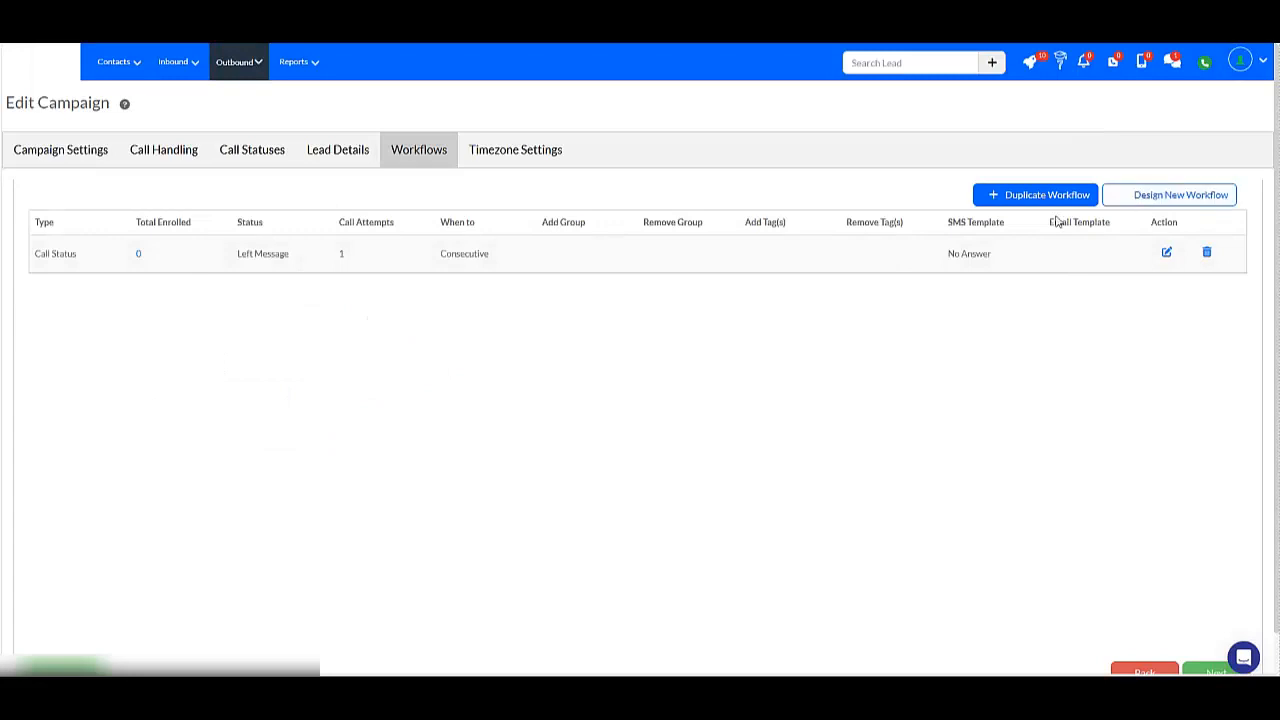
Design a new workflow triggered by Call Attempts, set to 1 attempt.
left_click(1169, 195)
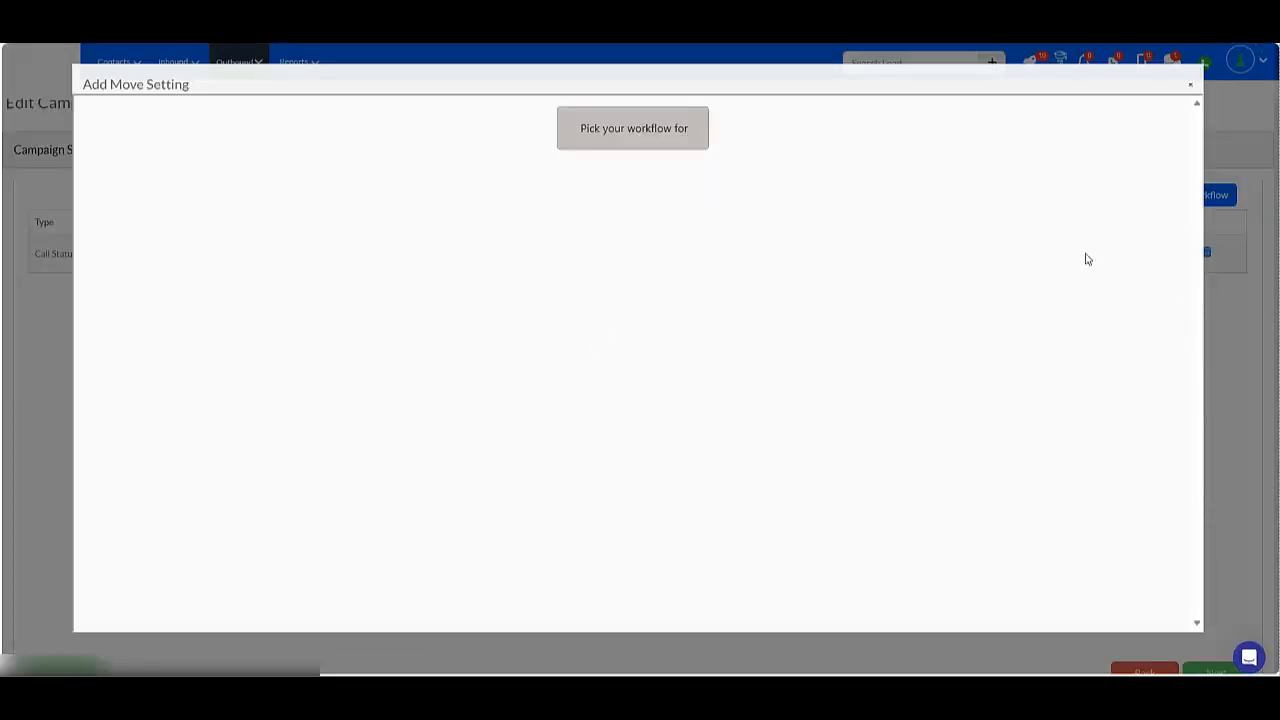
left_click(657, 131)
left_click(1015, 203)
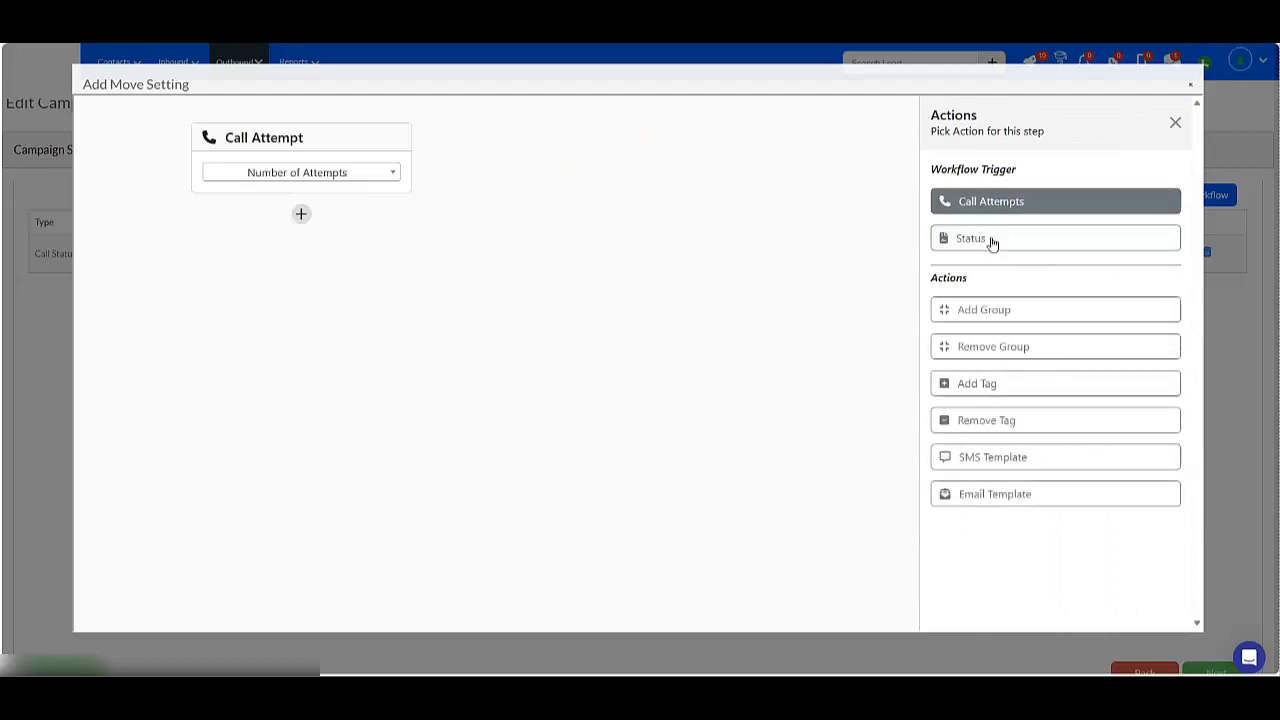
left_click(315, 172)
left_click(263, 246)
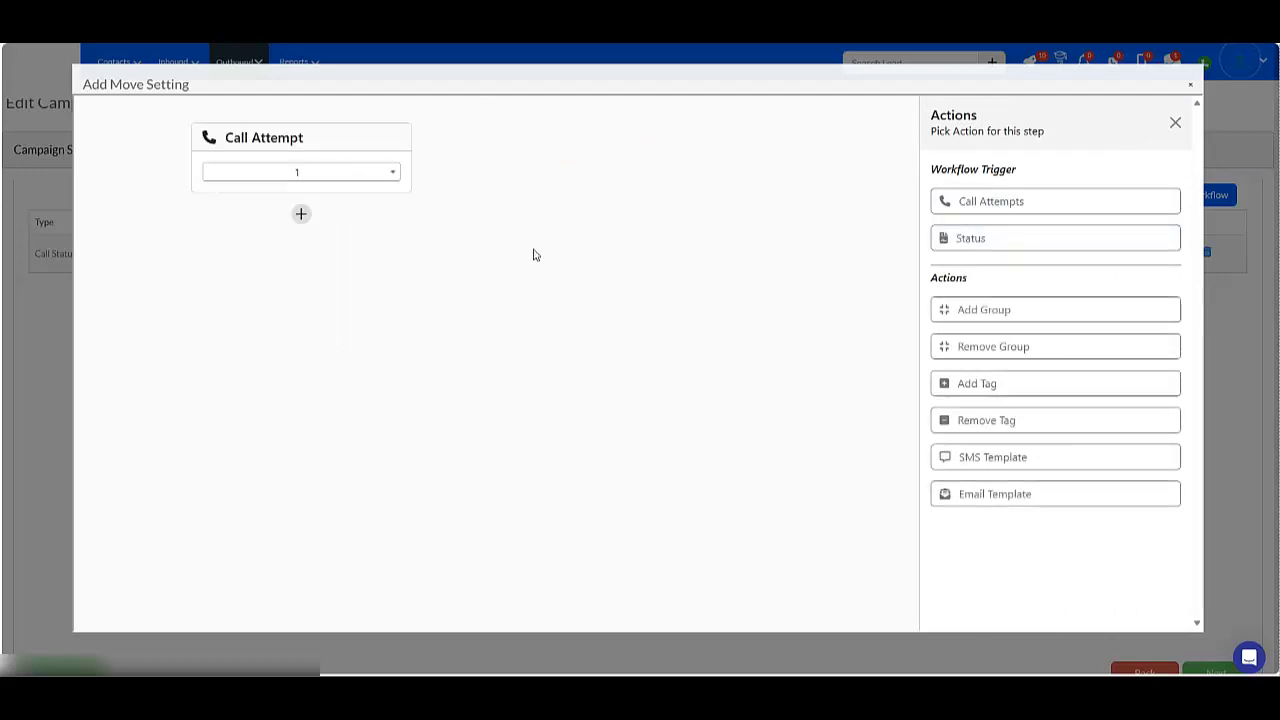
Add an Add Tag action with the call 1 tag and close the workflow.
left_click(1013, 390)
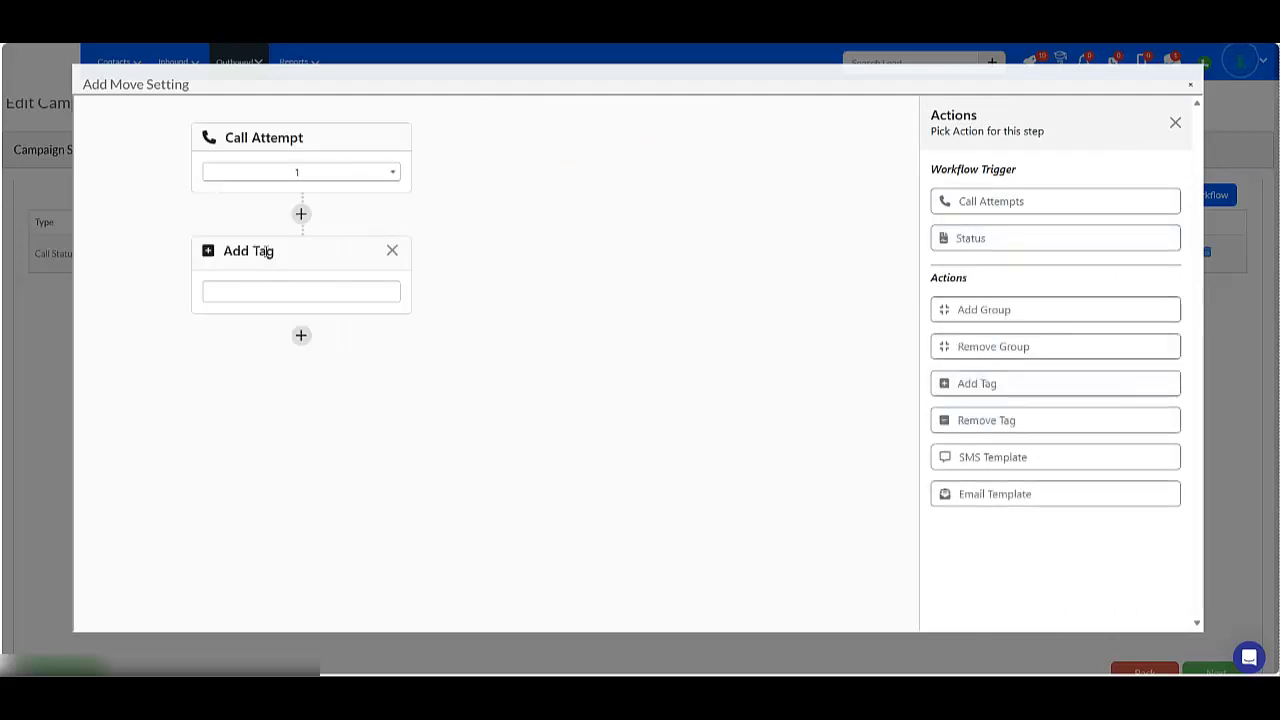
left_click(295, 291)
left_click(265, 397)
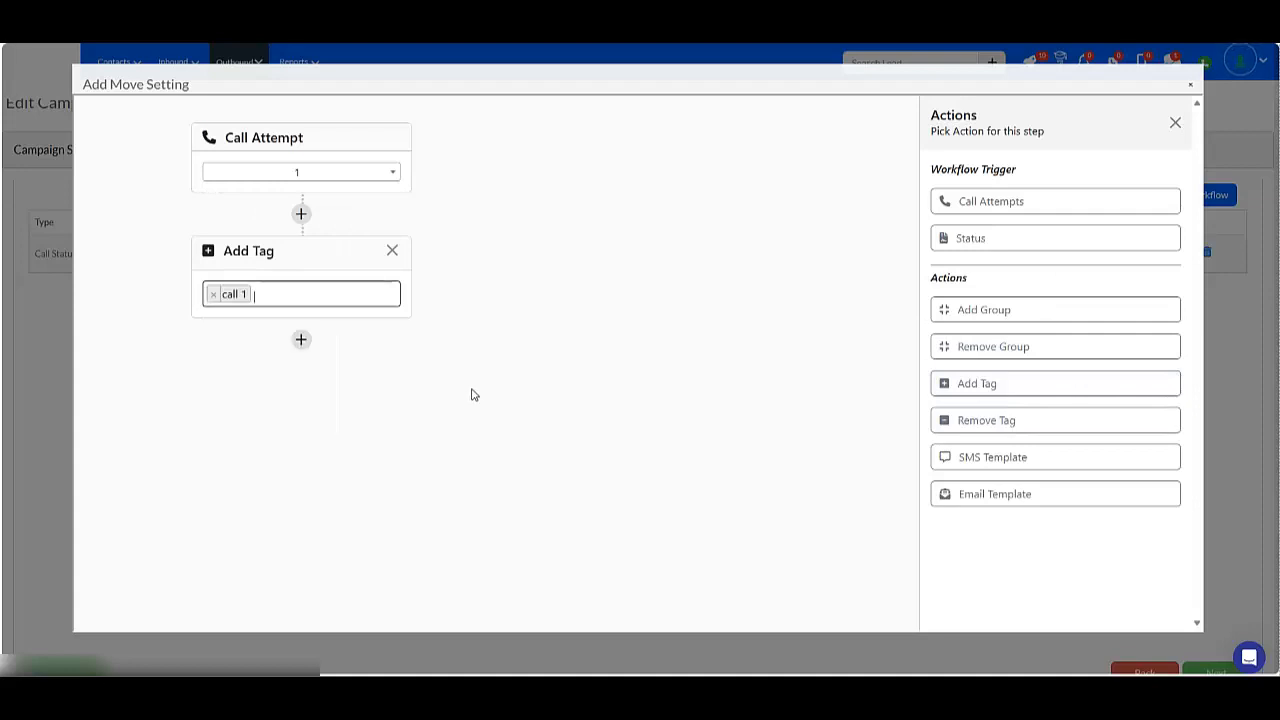
left_click(1190, 86)
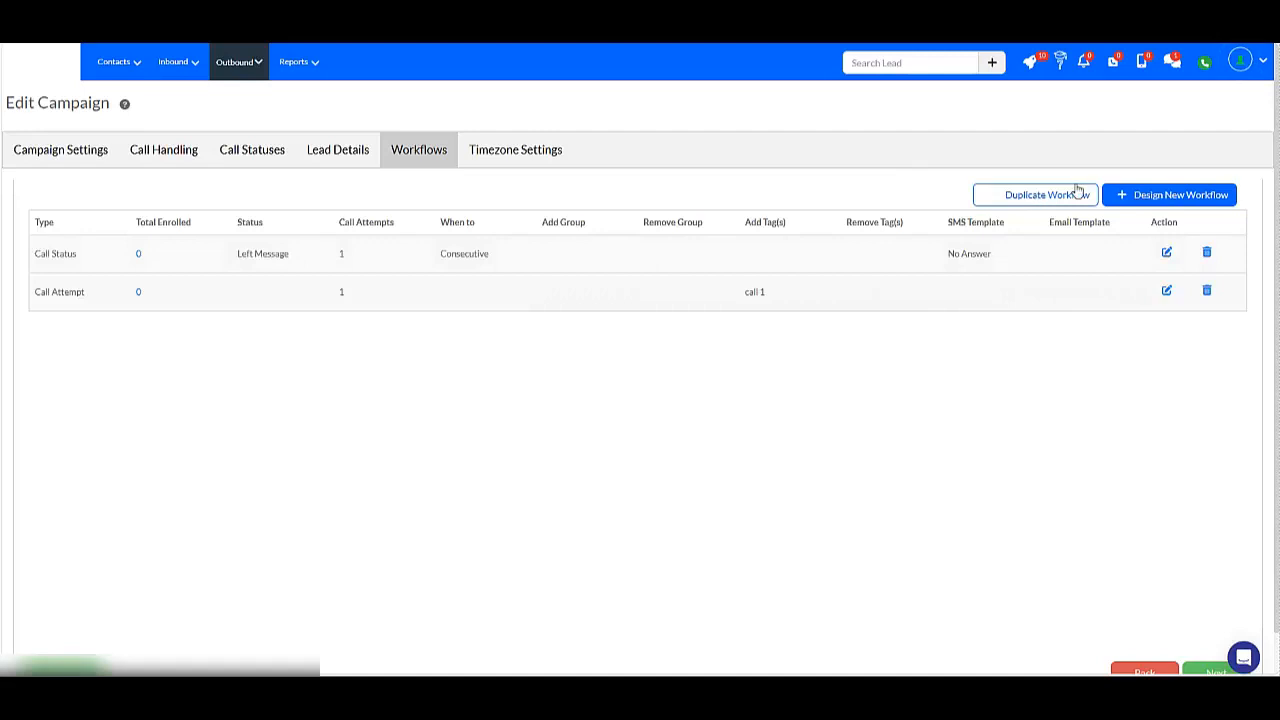
Design a new Status workflow for Not Interested with 2 attempts and Consective timing.
left_click(1166, 196)
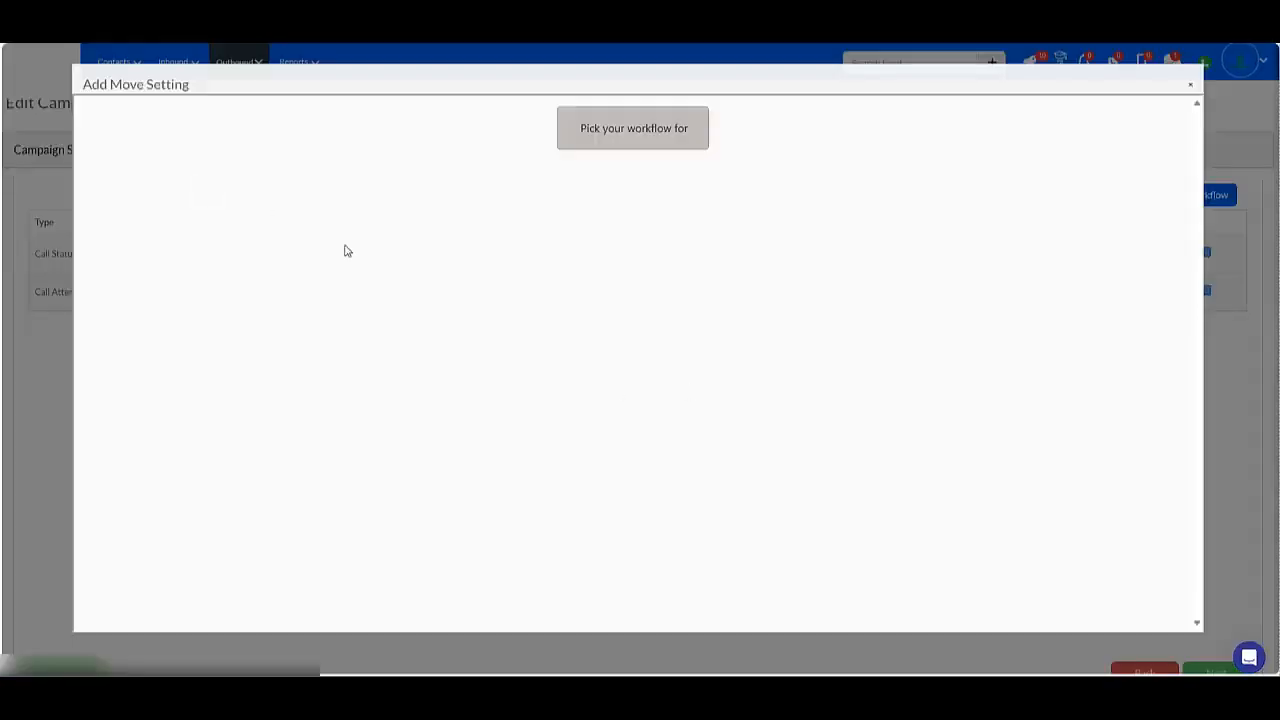
left_click(629, 135)
left_click(971, 239)
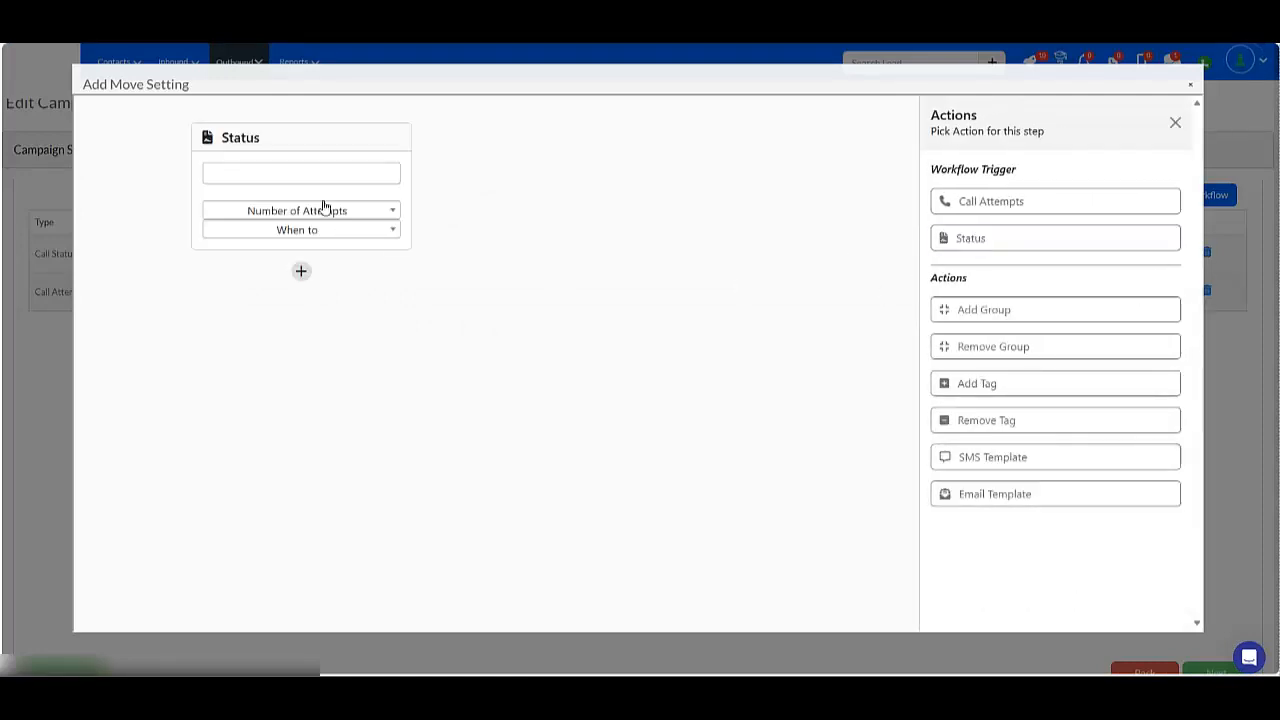
left_click(303, 200)
left_click(250, 258)
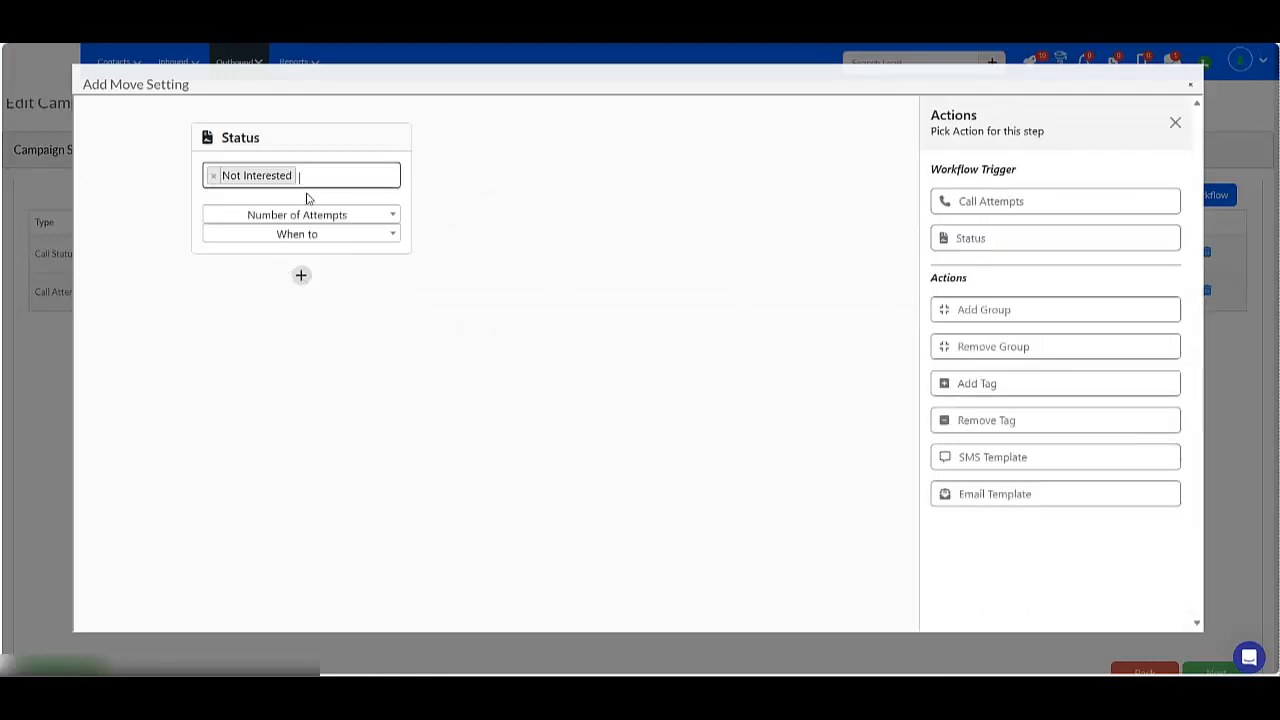
left_click(305, 217)
left_click(269, 322)
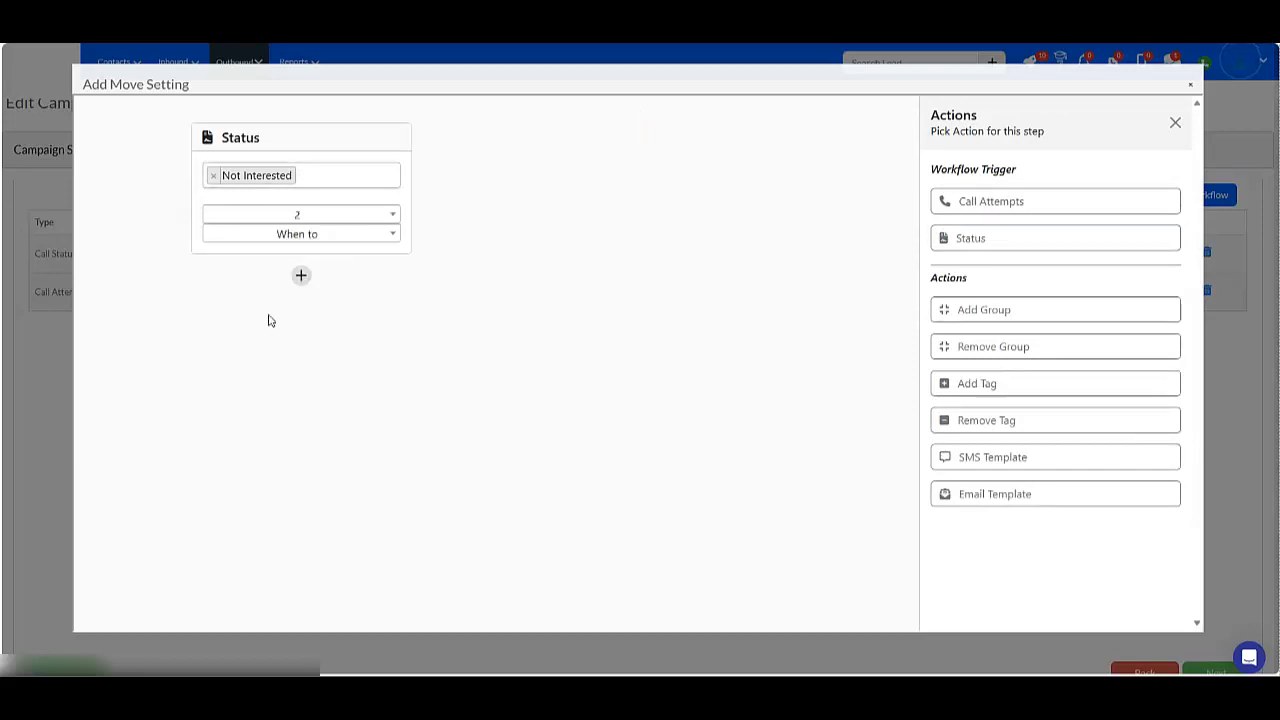
left_click(318, 236)
left_click(291, 326)
Add an SMS Template action using No Answer 2 and close the workflow.
left_click(302, 277)
left_click(301, 275)
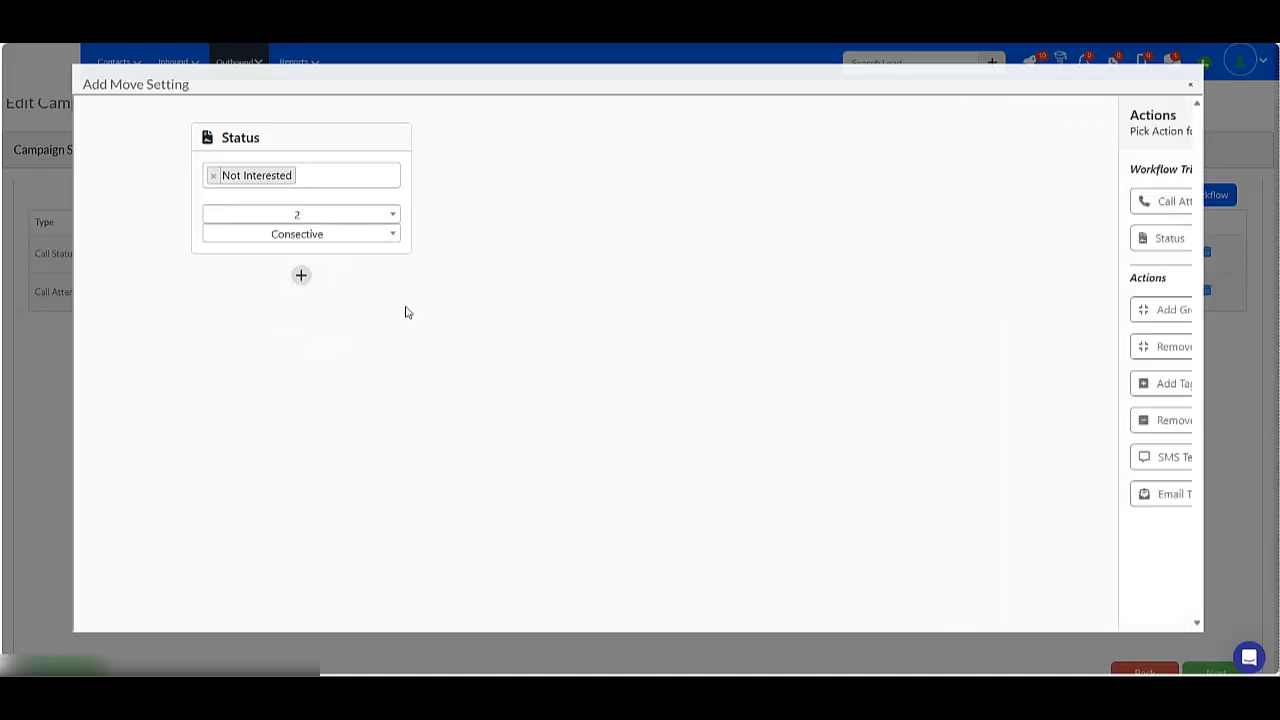
left_click(1020, 384)
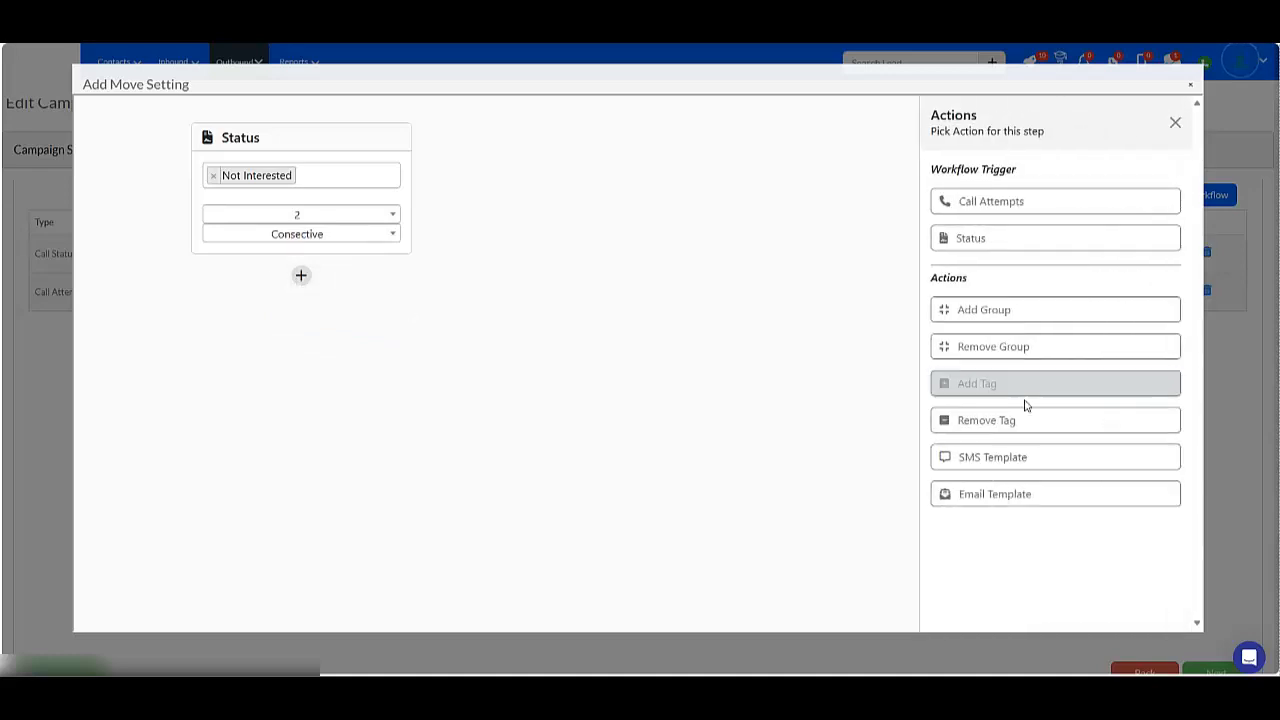
left_click(1025, 457)
left_click(291, 380)
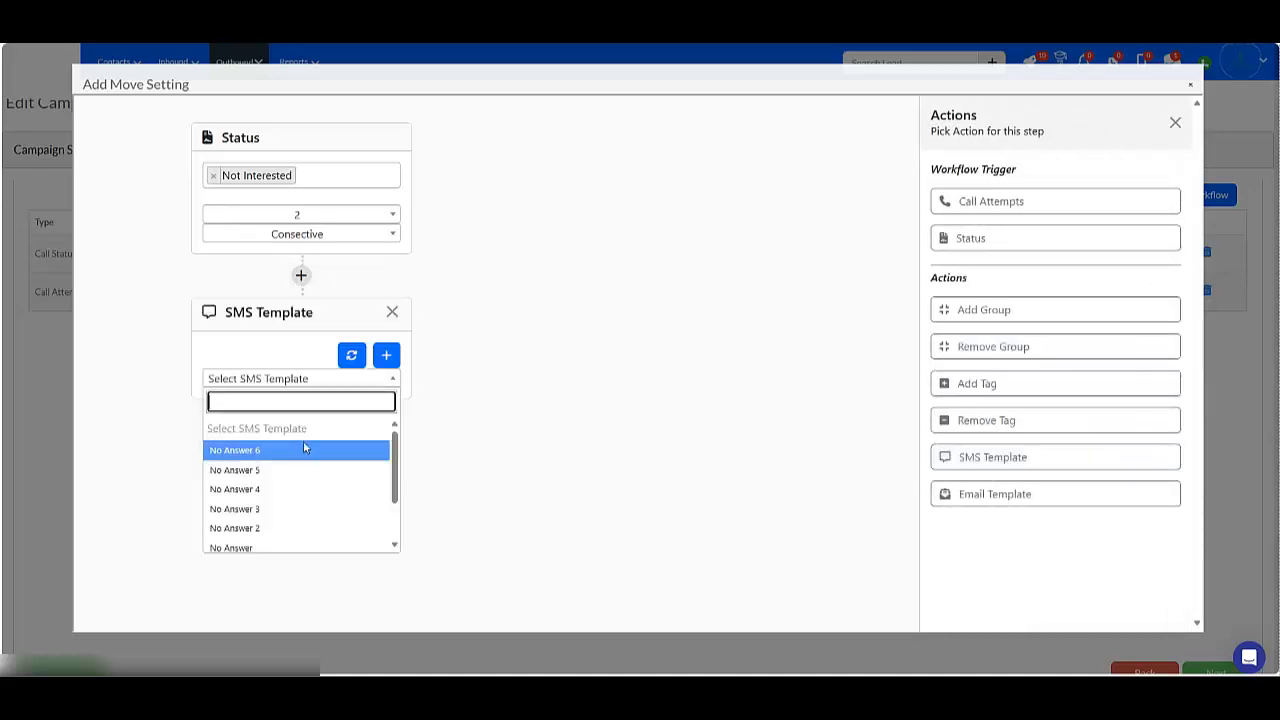
left_click(274, 530)
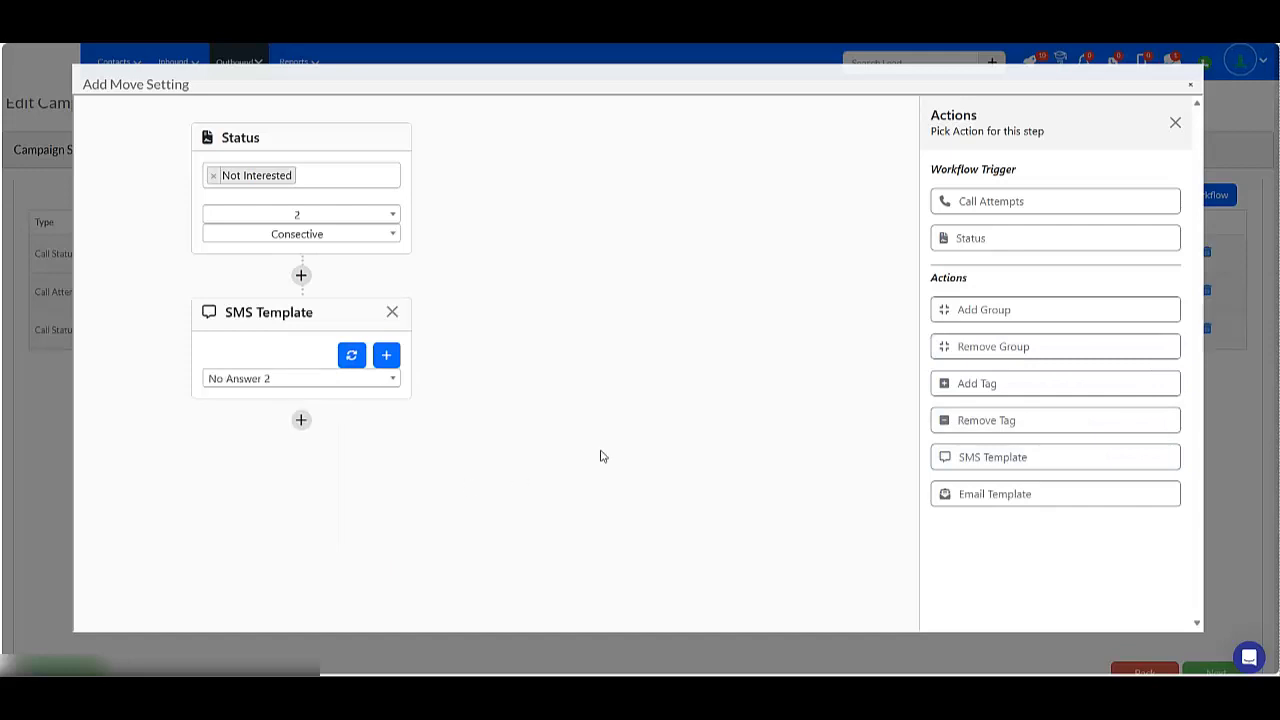
left_click(1190, 85)
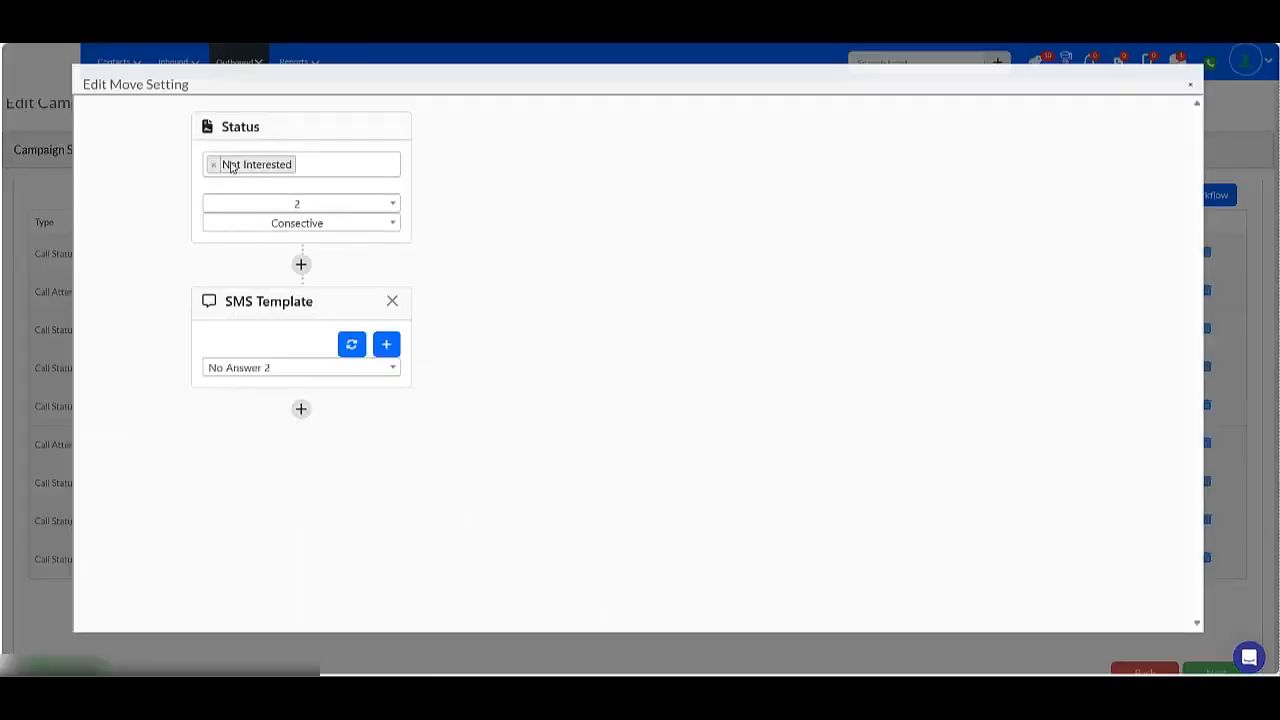
Change the edited workflow's trigger status to Left Message and close the editor.
left_click(212, 168)
type("lef")
left_click(252, 188)
double_click(761, 287)
left_click(1192, 86)
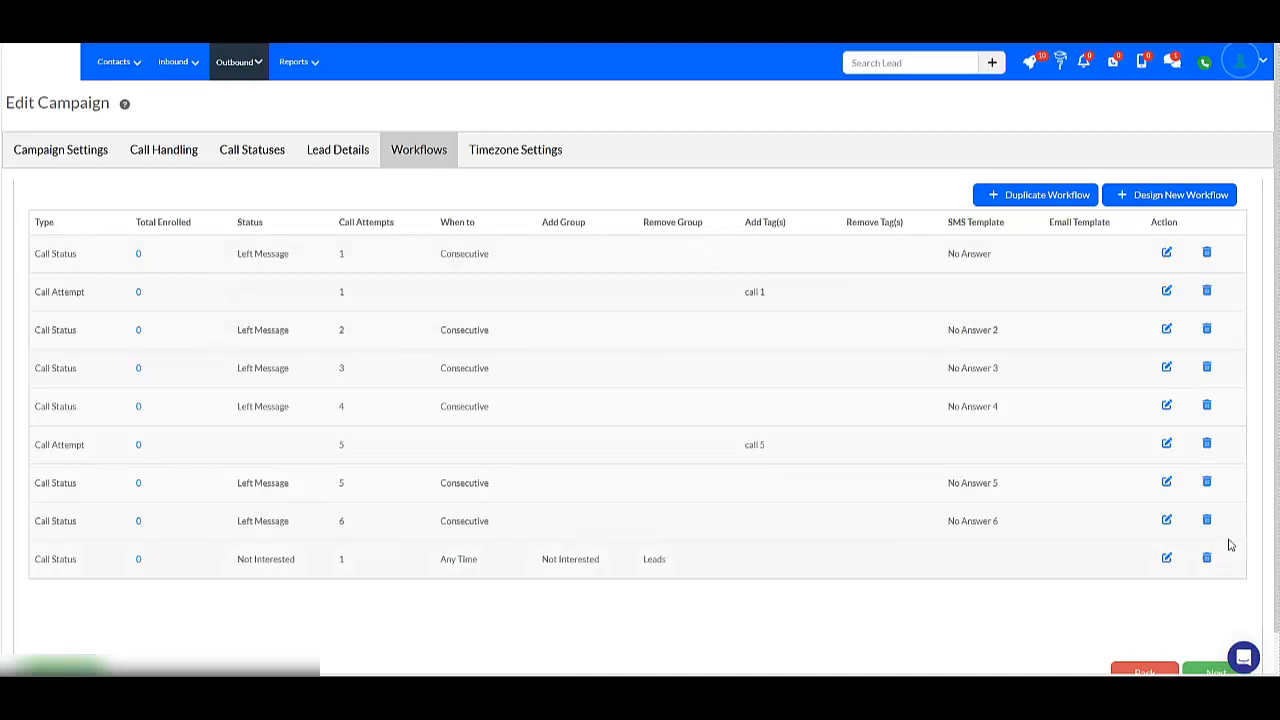
Try to add an Add Tag action to the Not Interested workflow.
left_click(1165, 560)
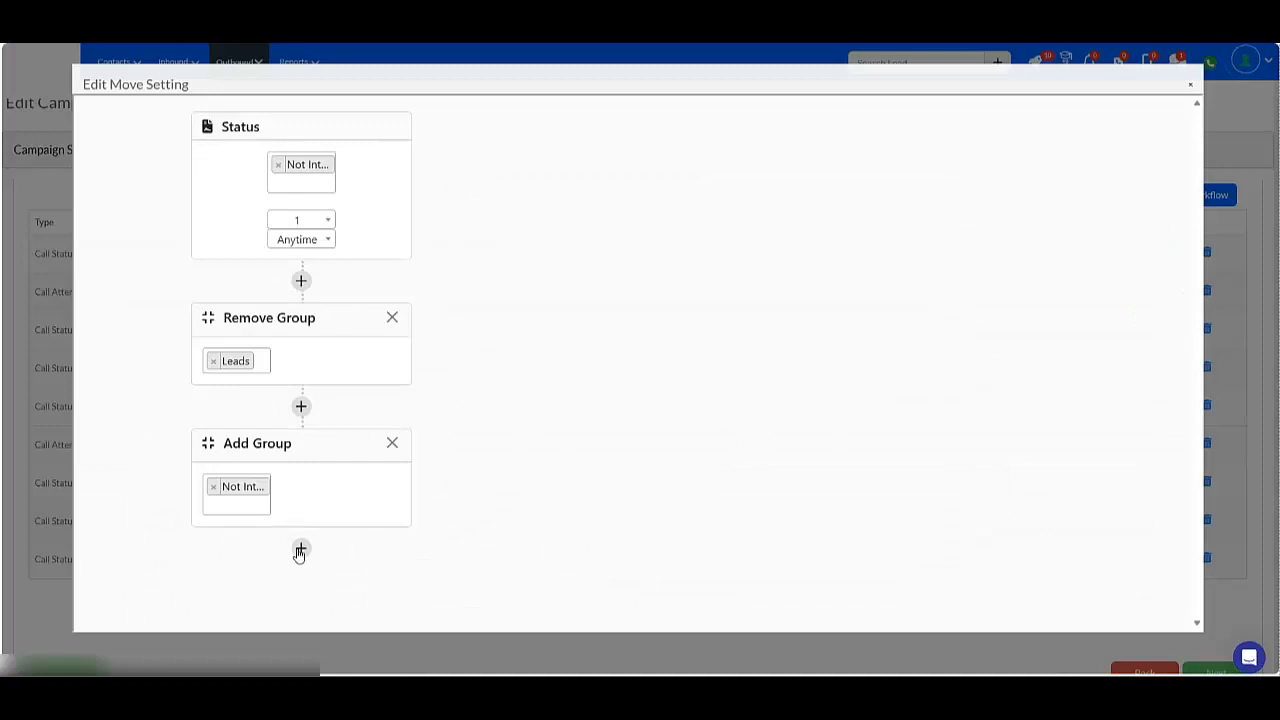
left_click(301, 548)
left_click(980, 398)
left_click(280, 595)
type("no")
key("BackSpace")
key("BackSpace")
left_click(617, 434)
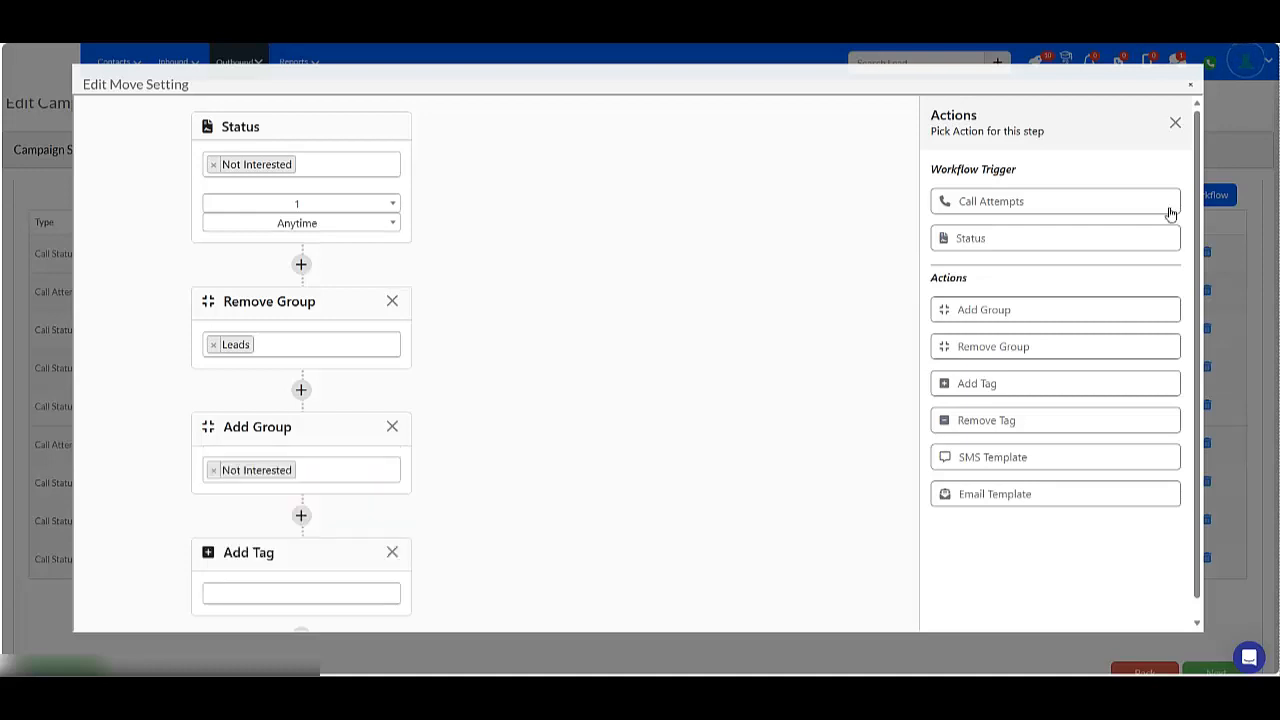
left_click(1190, 86)
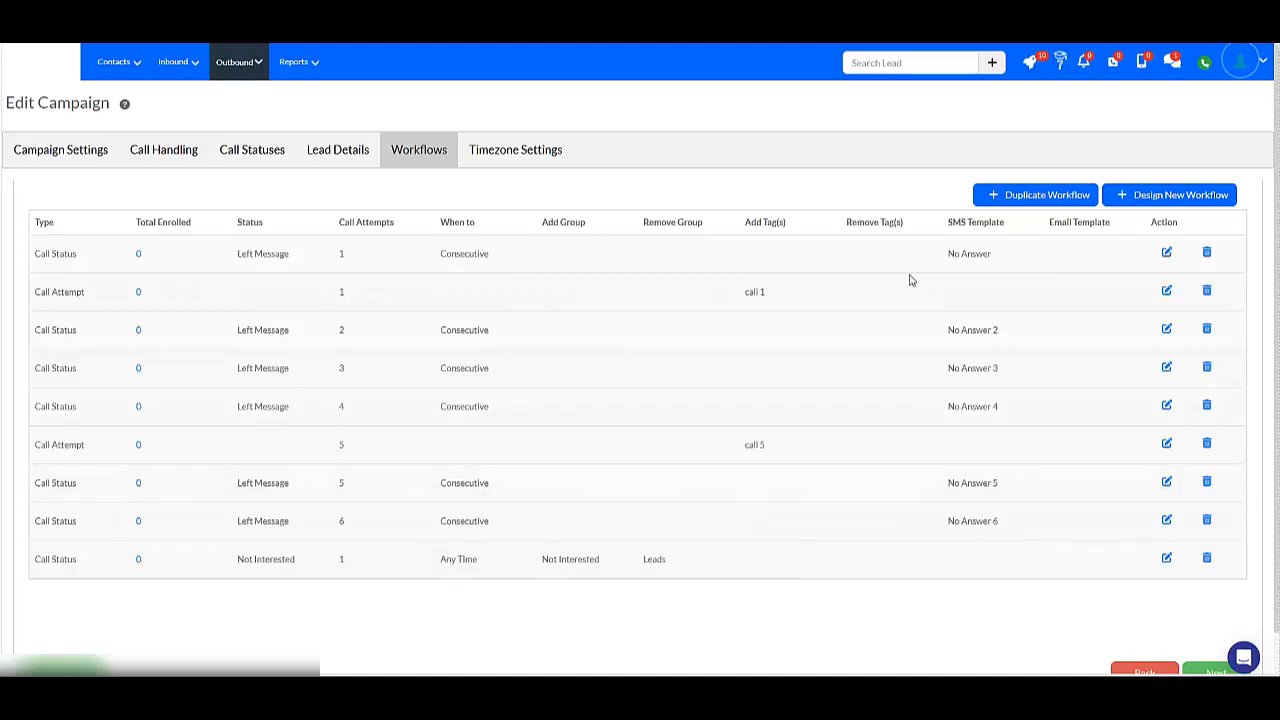
scroll(651, 383, "down", 2)
scroll(749, 349, "up", 2)
scroll(123, 631, "down", 1)
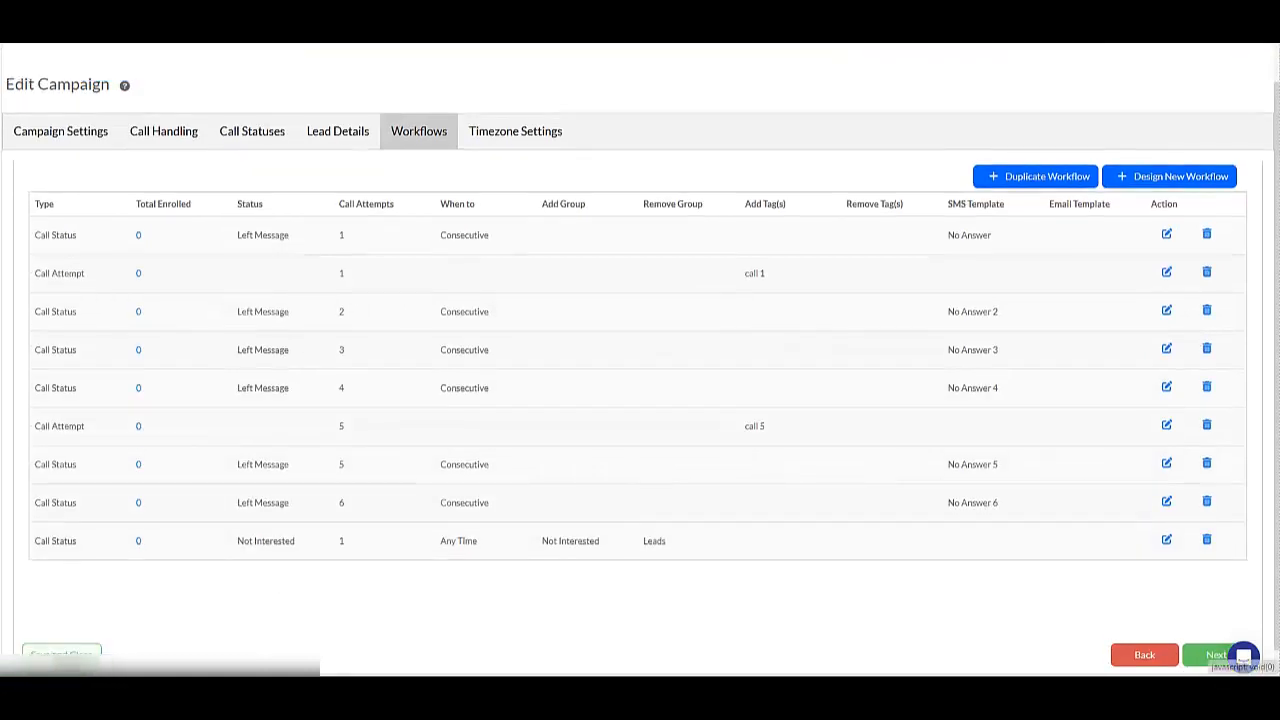